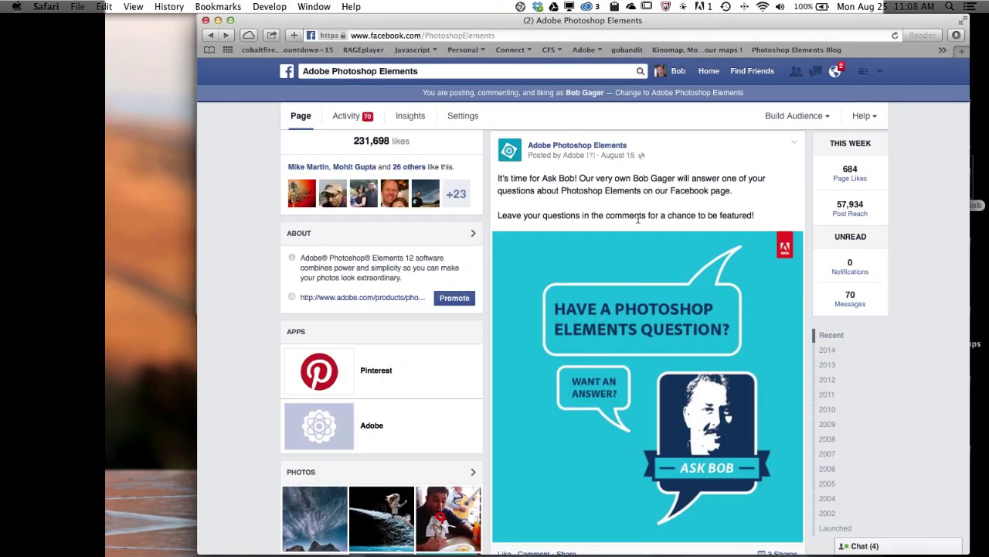
# - Scroll down to the page comments and open the hazy lake-and-mountains scenery photo in the lightbox
pyautogui.scroll(-8, 637, 218)
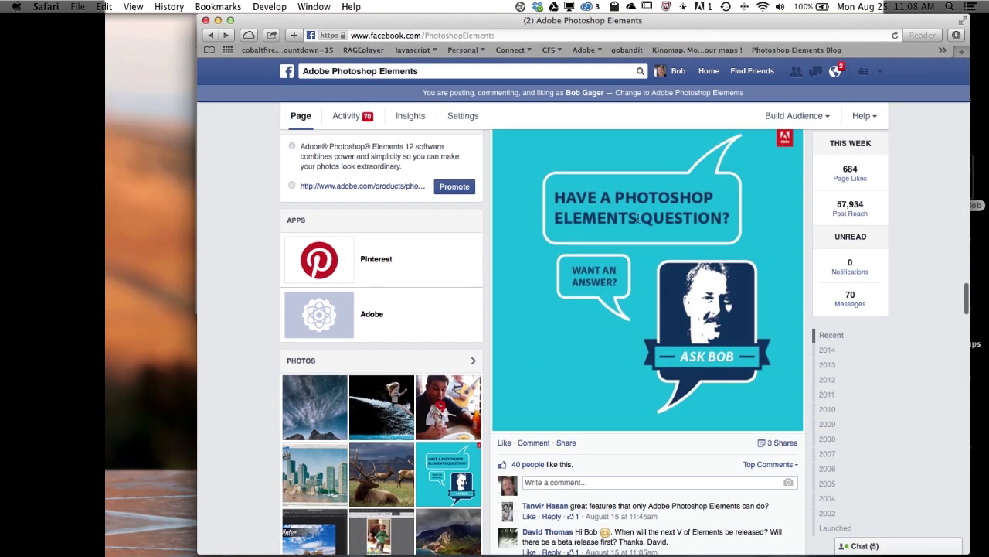
pyautogui.scroll(-3, 638, 219)
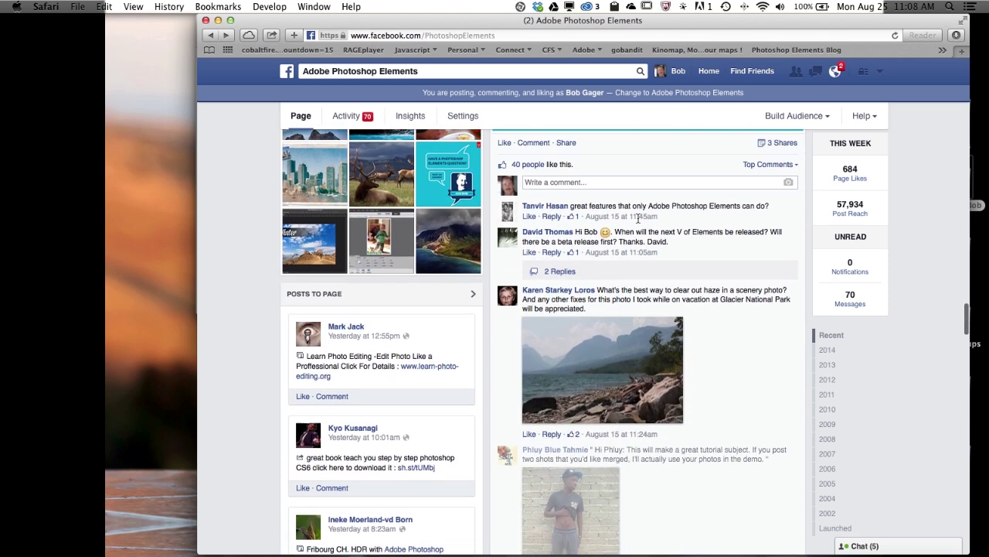
pyautogui.click(640, 357)
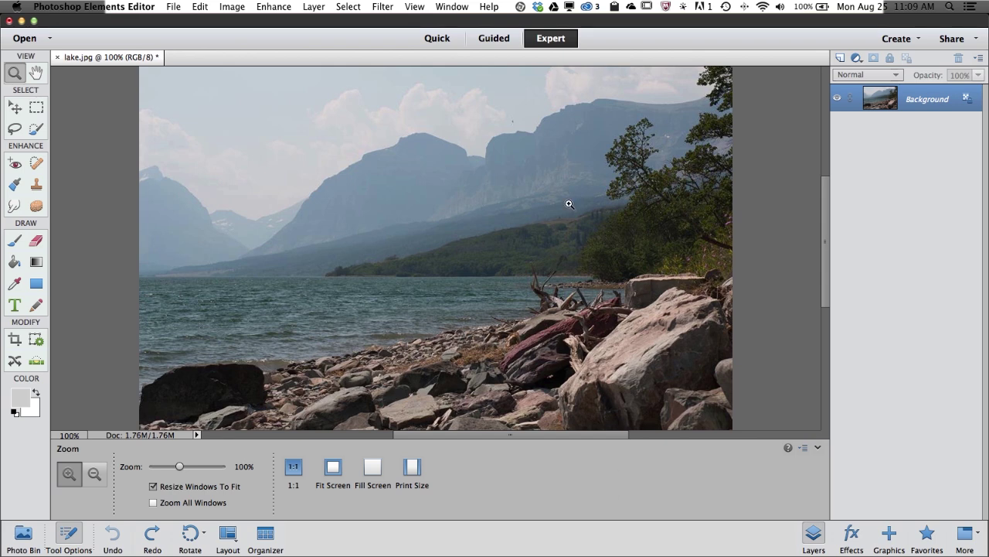
# - Zoom in twice on the hazy mountain ridge to reach 300%
pyautogui.click(510, 122)
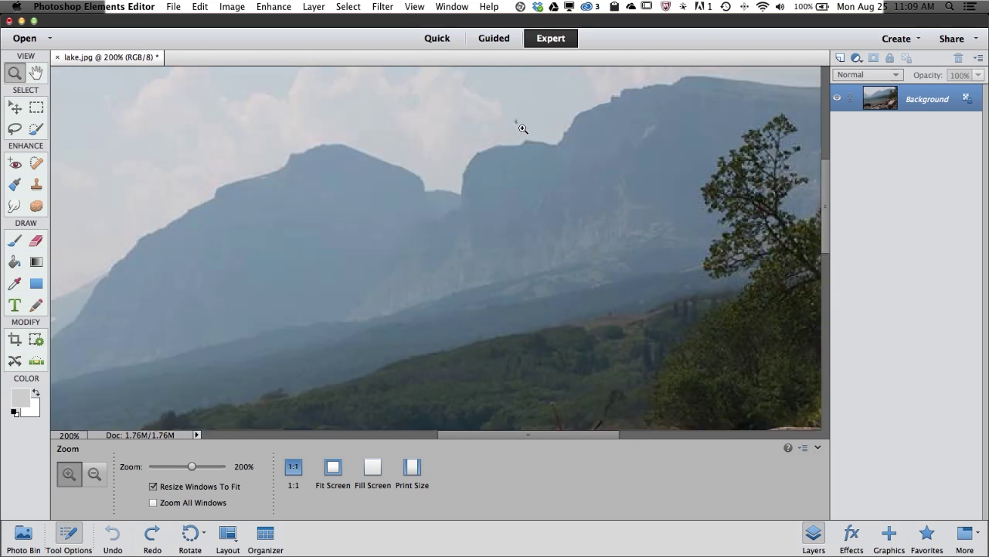
pyautogui.click(522, 126)
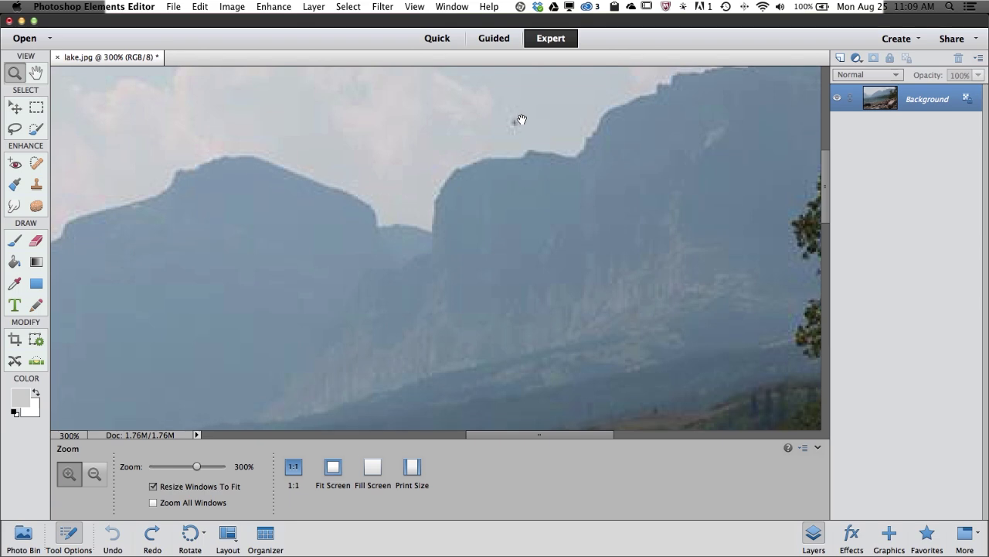
pyautogui.scroll(3, 521, 119)
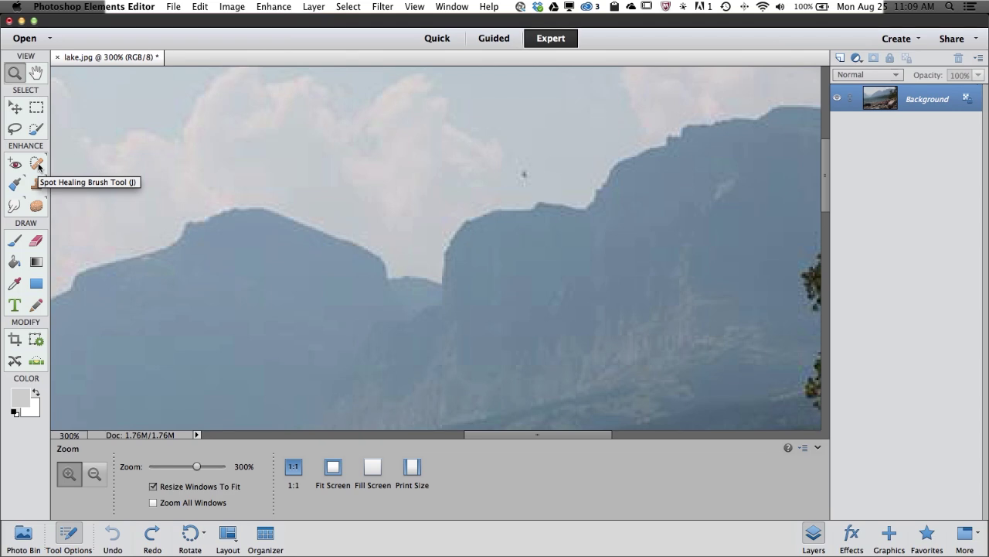
# - Heal the dark sky speck with the Content-Aware Spot Healing Brush, checking it at 600%
pyautogui.click(39, 167)
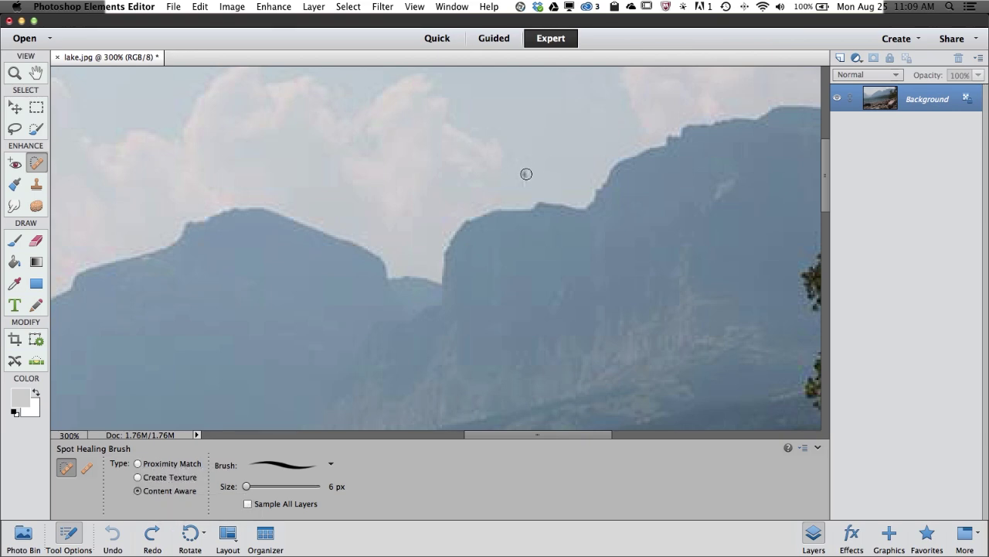
pyautogui.moveTo(526, 173); pyautogui.dragTo(529, 178)
pyautogui.press('super+plus')
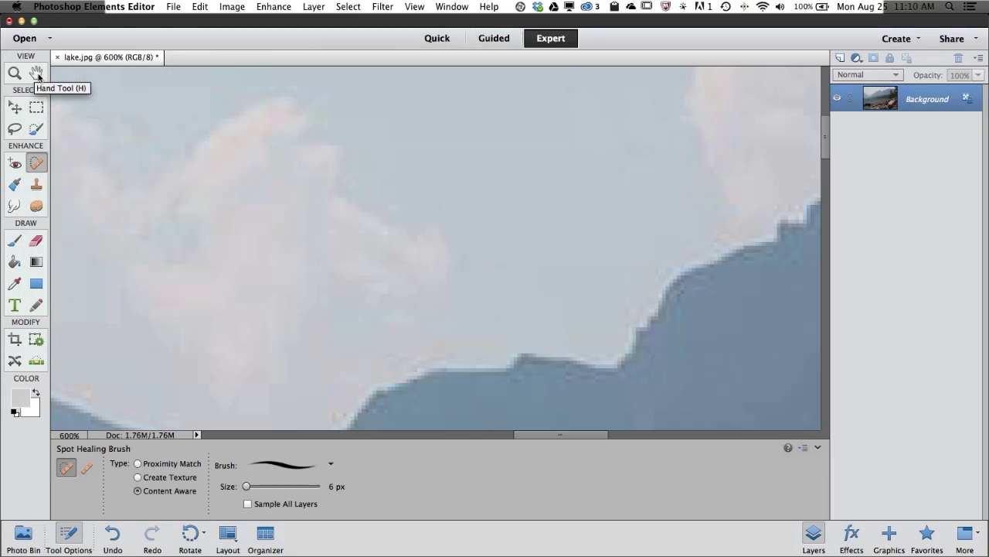
pyautogui.doubleClick(36, 73)
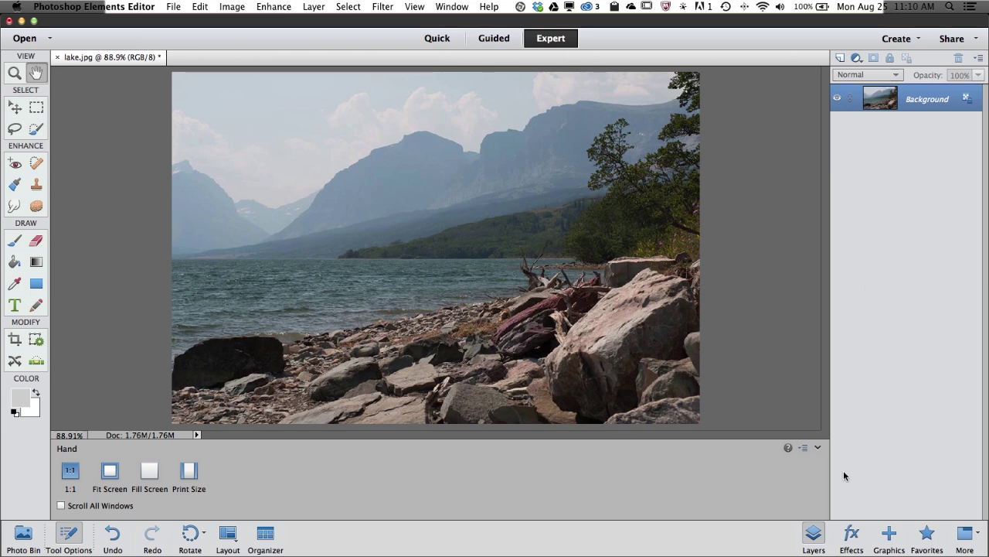
# - Toggle the Layers panel off and back on to show the lone Background layer
pyautogui.click(814, 533)
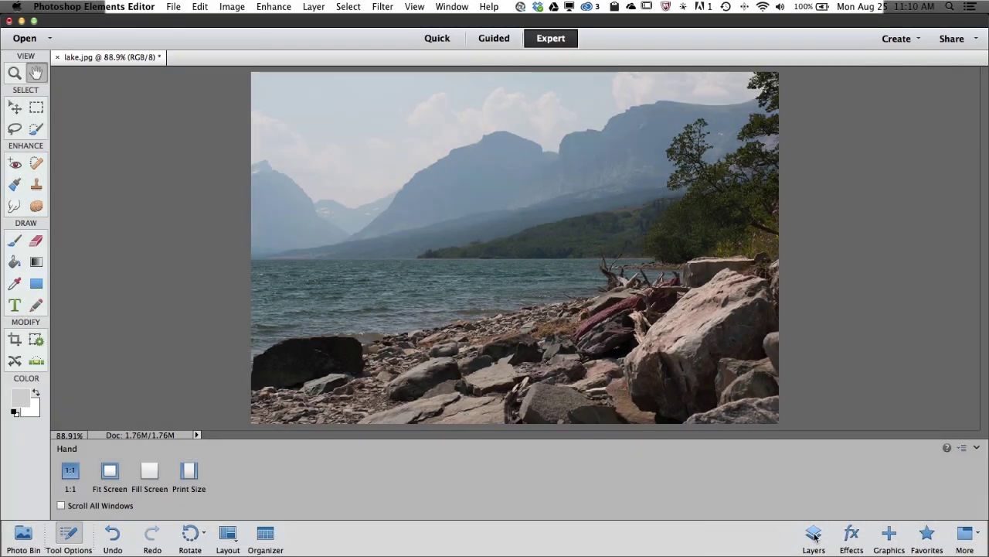
pyautogui.click(813, 535)
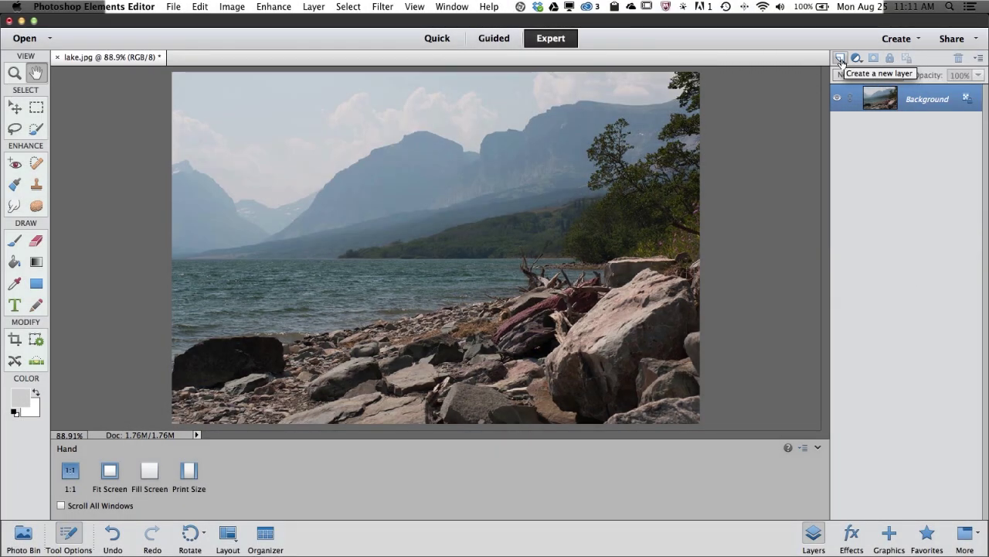
# - Create Layer 1 and fill it solid white with the Paint Bucket
pyautogui.click(840, 58)
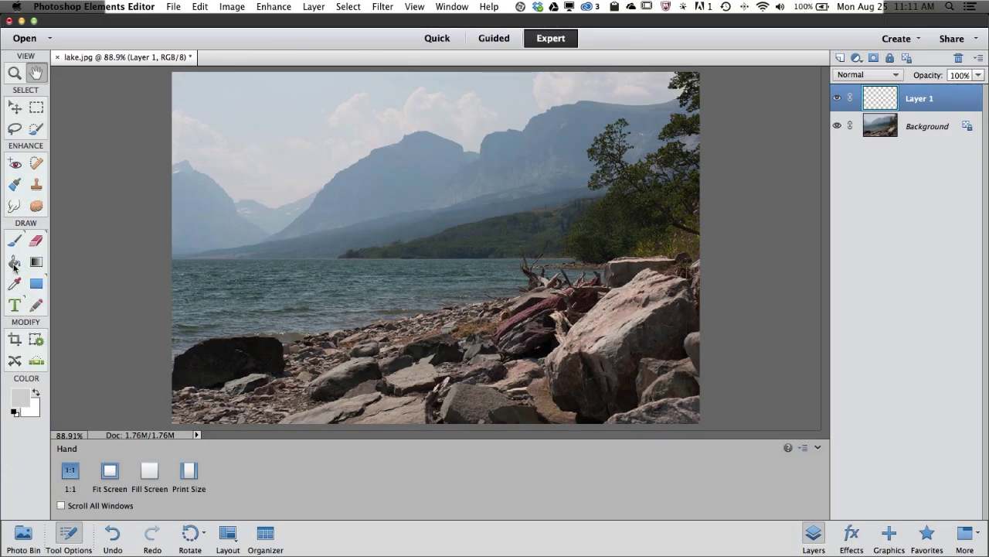
pyautogui.click(14, 264)
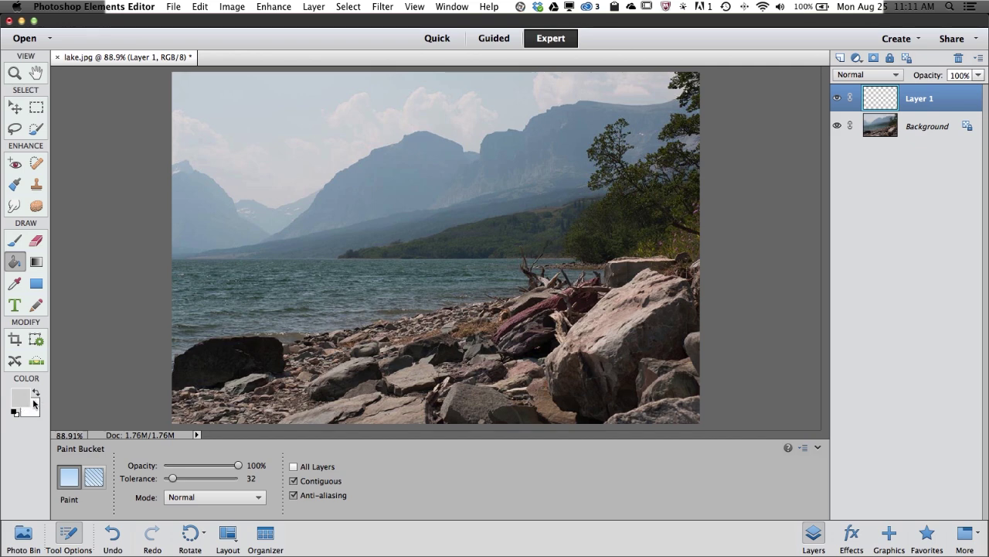
pyautogui.click(37, 392)
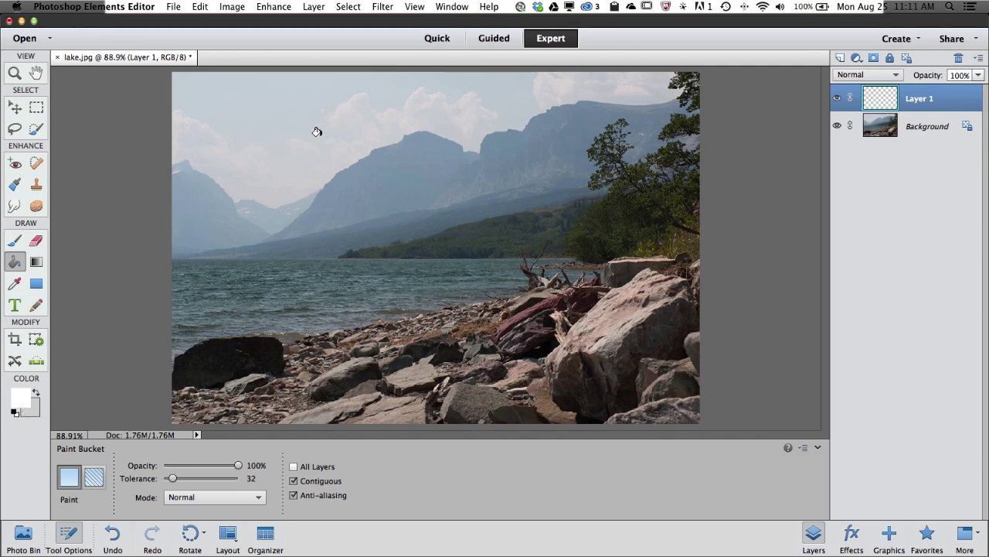
pyautogui.click(276, 152)
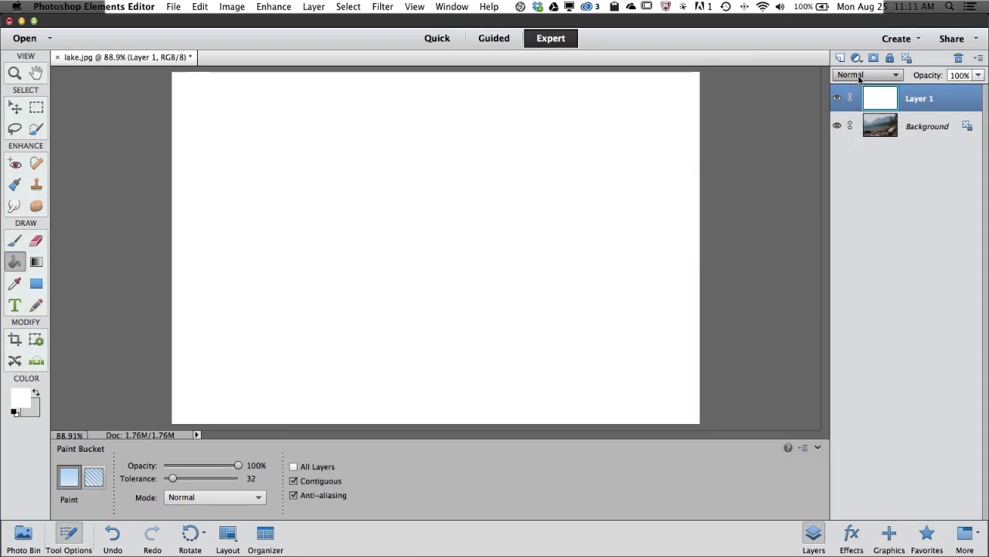
pyautogui.click(860, 77)
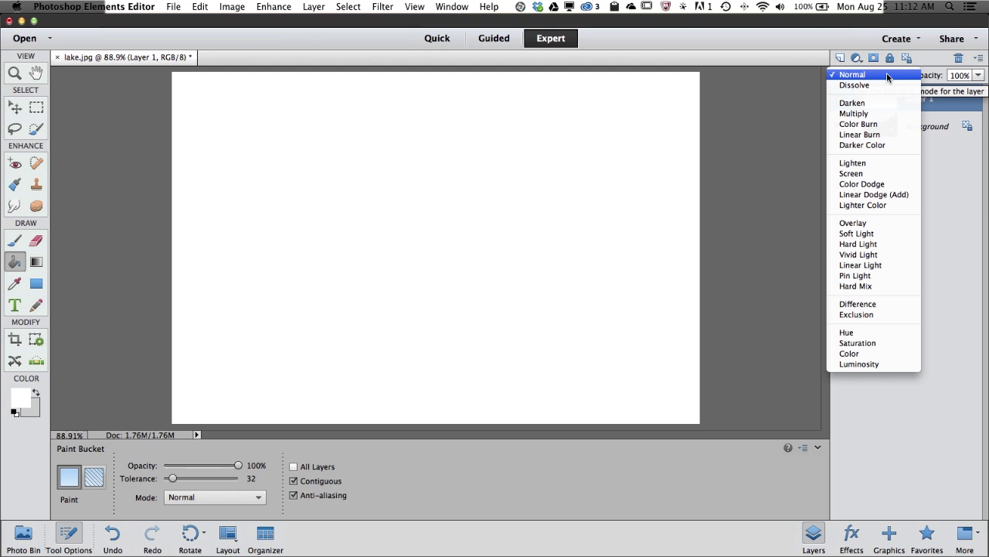
# - Set Layer 1's blend mode to Color Burn so the lake photo reappears
pyautogui.click(893, 128)
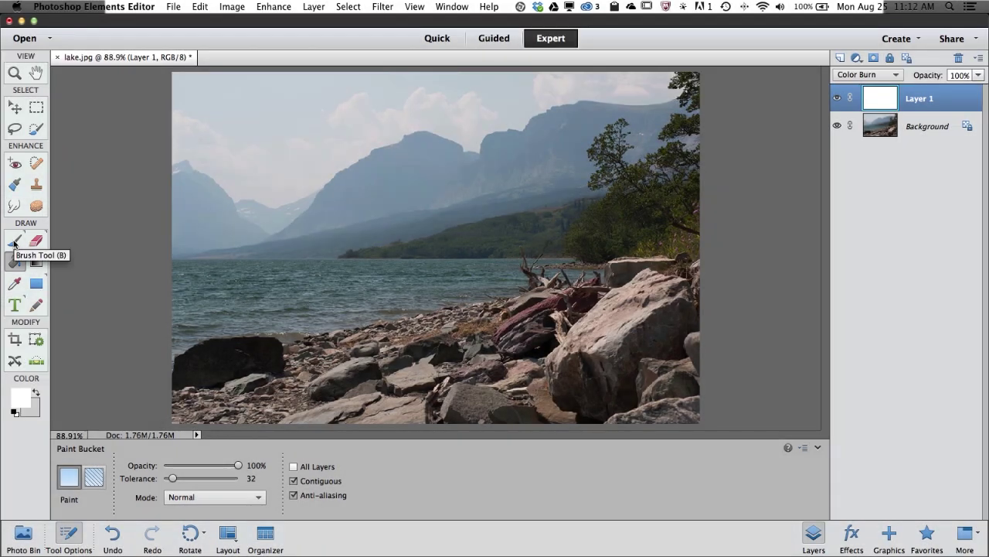
pyautogui.click(14, 242)
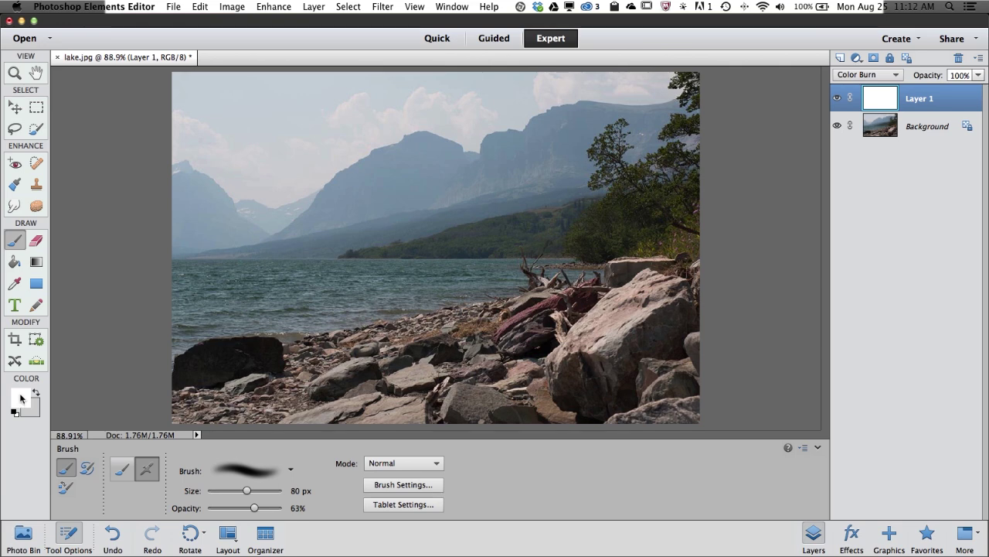
# - Set the foreground colour to light gray #c0c0c0 (RGB 192, 192, 192)
pyautogui.click(21, 400)
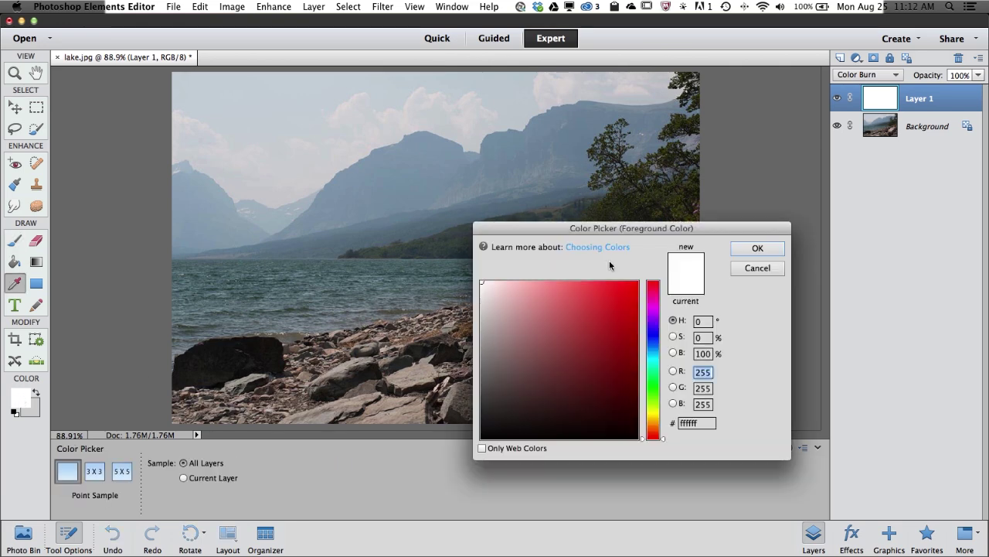
pyautogui.moveTo(487, 317)
pyautogui.mouseDown()
pyautogui.moveTo(579, 325)
pyautogui.moveTo(631, 349)
pyautogui.moveTo(552, 411)
pyautogui.moveTo(479, 402)
pyautogui.moveTo(469, 329)
pyautogui.mouseUp()
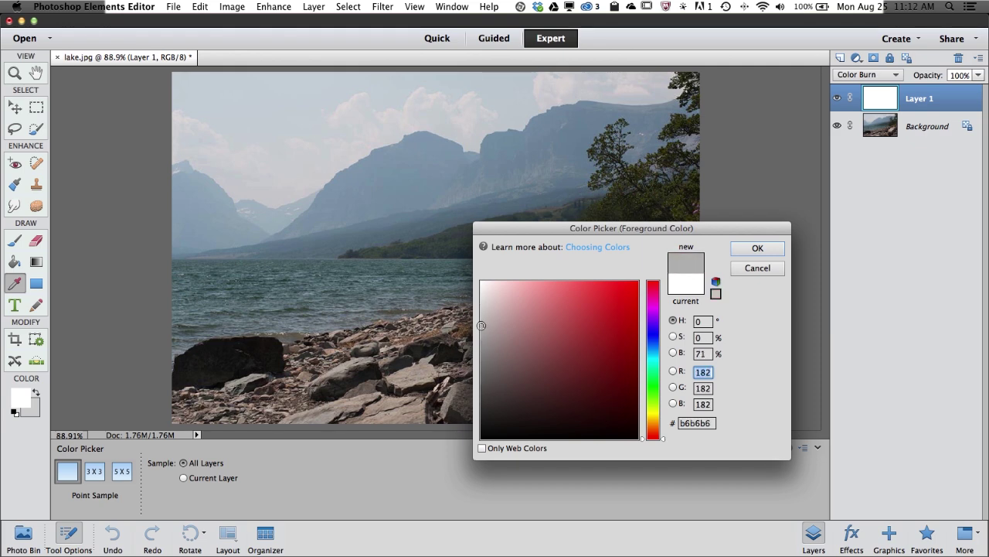
pyautogui.moveTo(481, 325); pyautogui.dragTo(480, 320)
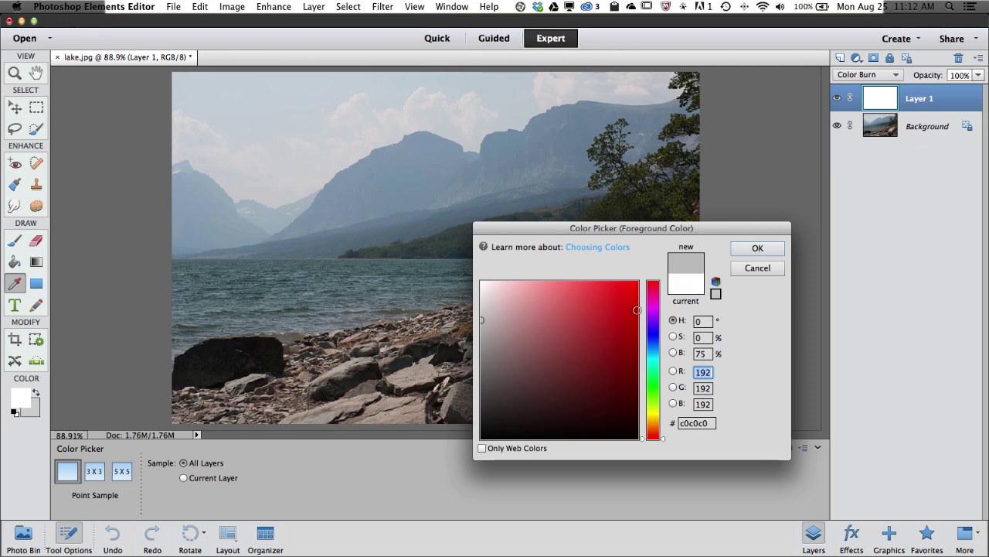
pyautogui.click(765, 248)
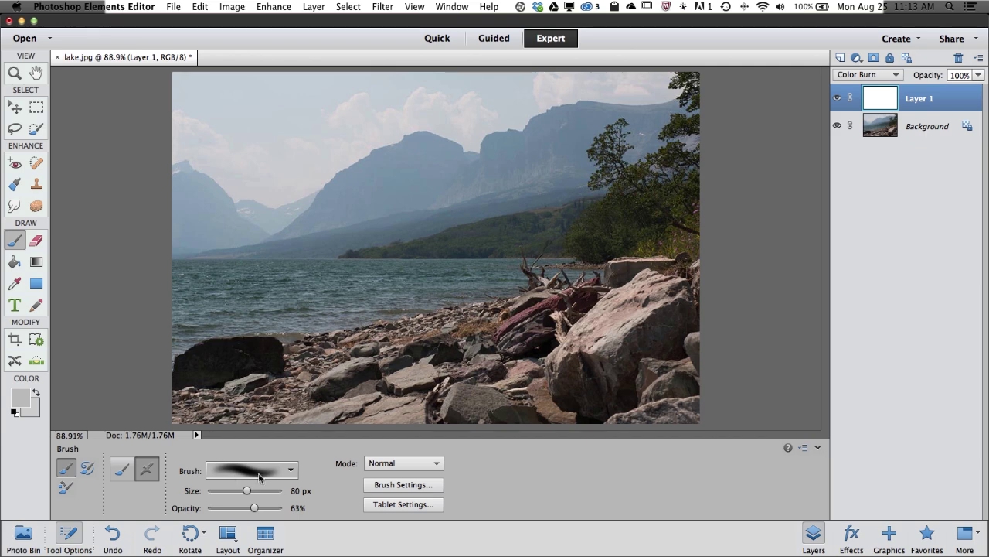
# - Choose the 27 px soft round brush from Default Brushes and enlarge it to 205 px
pyautogui.click(291, 471)
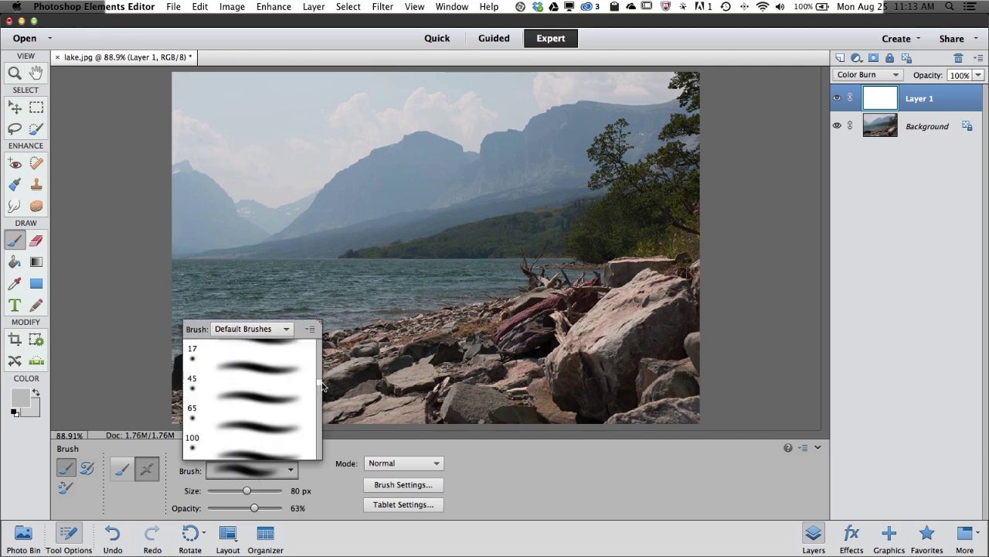
pyautogui.moveTo(319, 383)
pyautogui.mouseDown()
pyautogui.moveTo(320, 334)
pyautogui.moveTo(314, 350)
pyautogui.mouseUp()
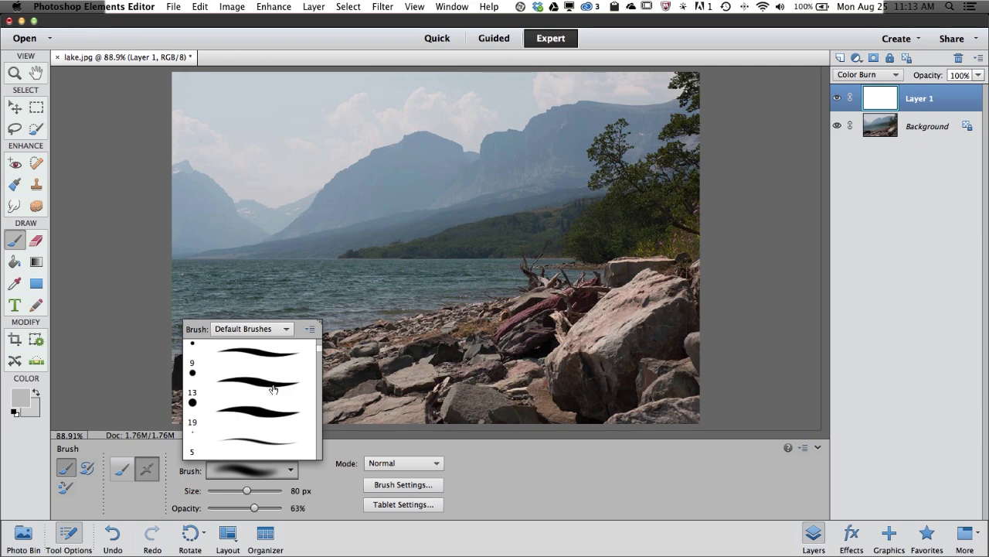
pyautogui.moveTo(319, 350)
pyautogui.mouseDown()
pyautogui.moveTo(319, 389)
pyautogui.moveTo(313, 363)
pyautogui.mouseUp()
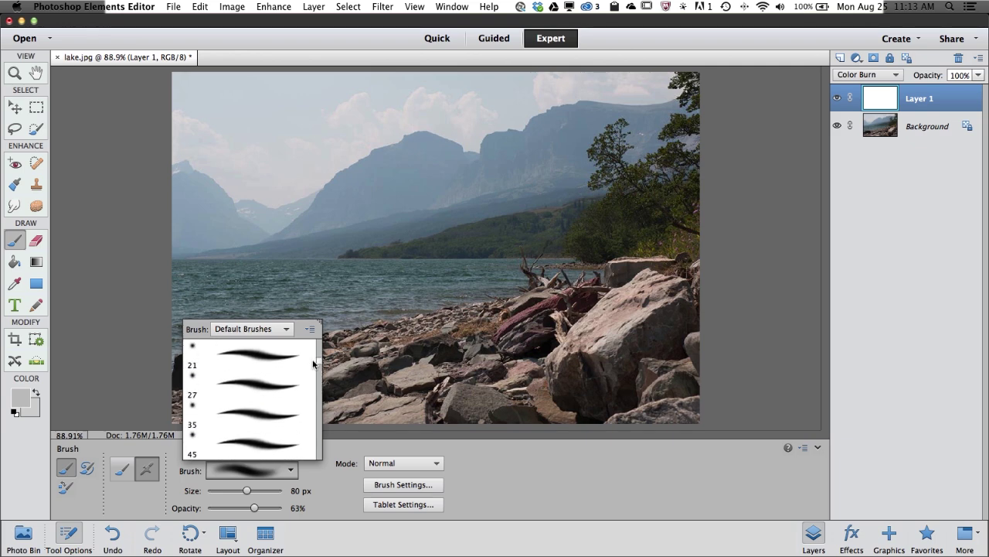
pyautogui.click(255, 385)
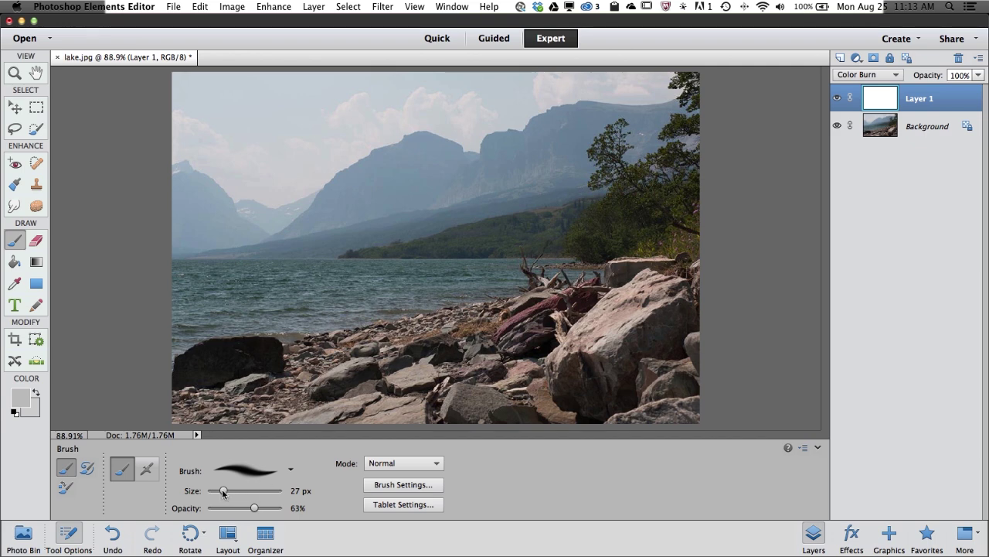
pyautogui.moveTo(222, 492); pyautogui.dragTo(254, 491)
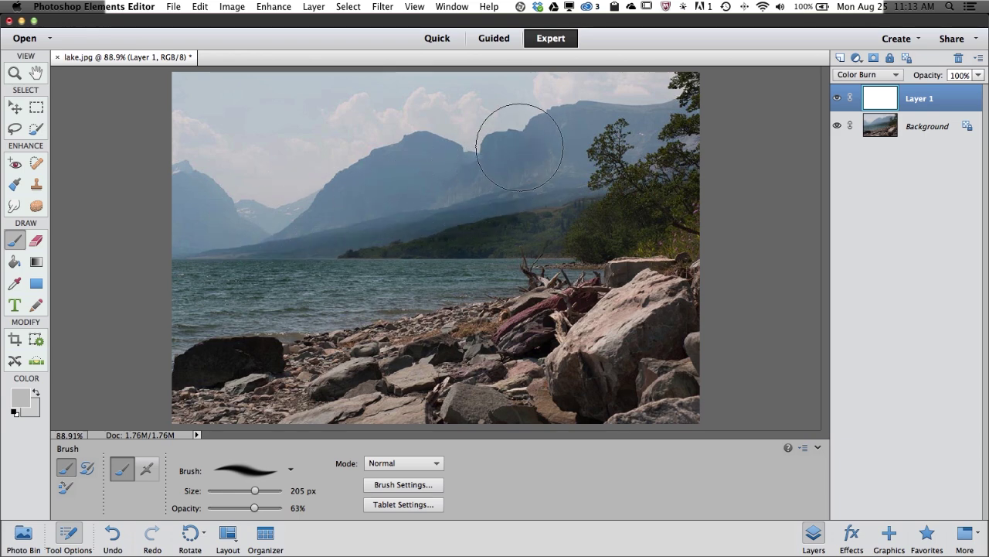
# - Paint gray over the right and central mountains, raising opacity to 100% for another pass
pyautogui.moveTo(519, 147)
pyautogui.mouseDown()
pyautogui.moveTo(556, 171)
pyautogui.moveTo(541, 100)
pyautogui.moveTo(550, 97)
pyautogui.mouseUp()
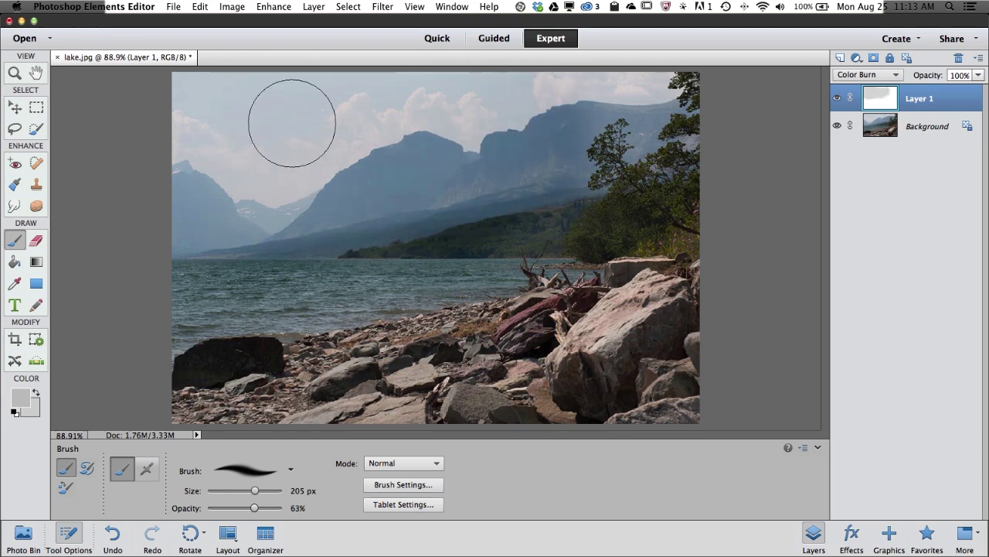
pyautogui.moveTo(361, 182)
pyautogui.mouseDown()
pyautogui.moveTo(360, 194)
pyautogui.moveTo(442, 166)
pyautogui.moveTo(392, 192)
pyautogui.moveTo(230, 194)
pyautogui.moveTo(259, 192)
pyautogui.mouseUp()
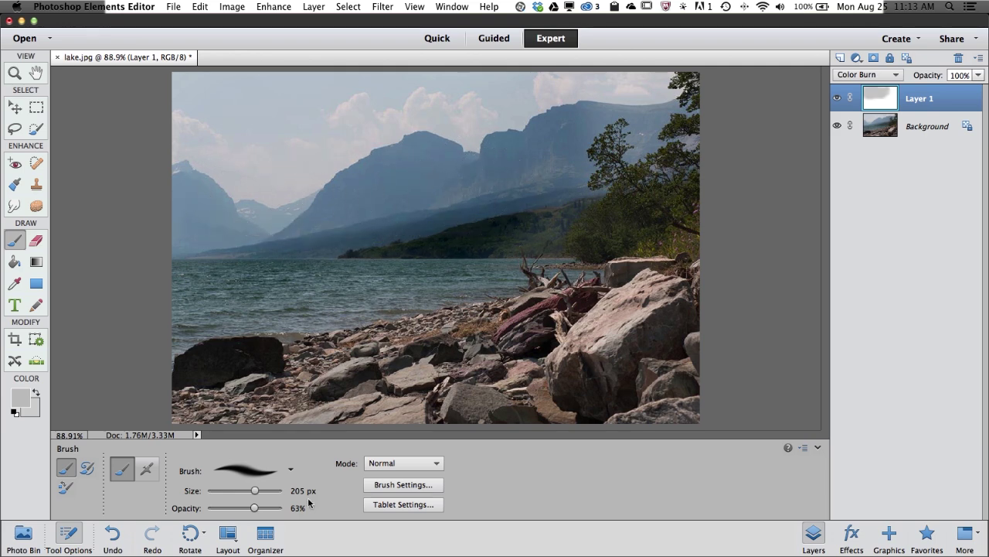
pyautogui.moveTo(255, 511); pyautogui.dragTo(283, 509)
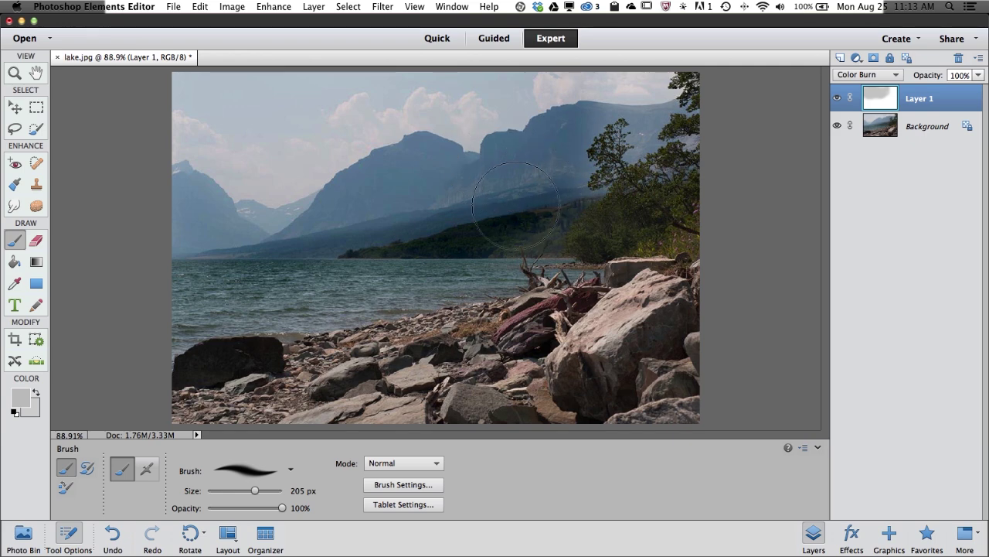
pyautogui.moveTo(487, 180); pyautogui.dragTo(552, 181)
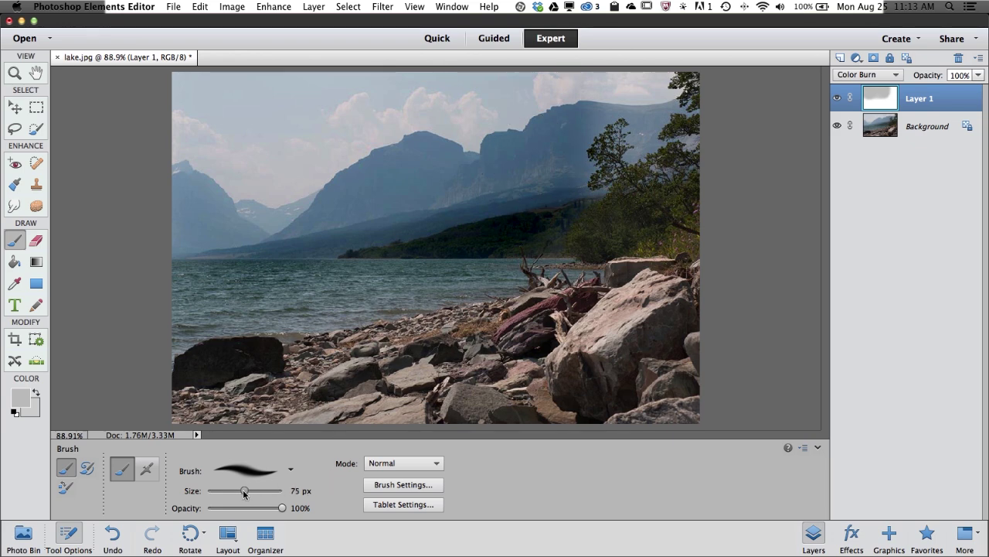
# - Shrink the brush to 14 px, darken a thin ridge streak, and zoom to 200% beside the tree
pyautogui.moveTo(242, 489); pyautogui.dragTo(227, 492)
pyautogui.moveTo(602, 114); pyautogui.dragTo(609, 114)
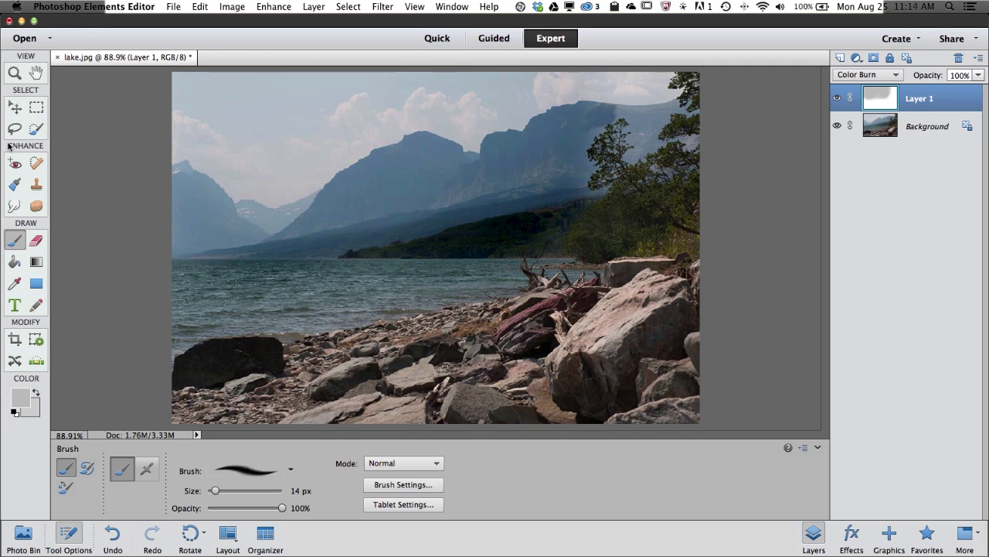
pyautogui.click(17, 77)
pyautogui.click(640, 105)
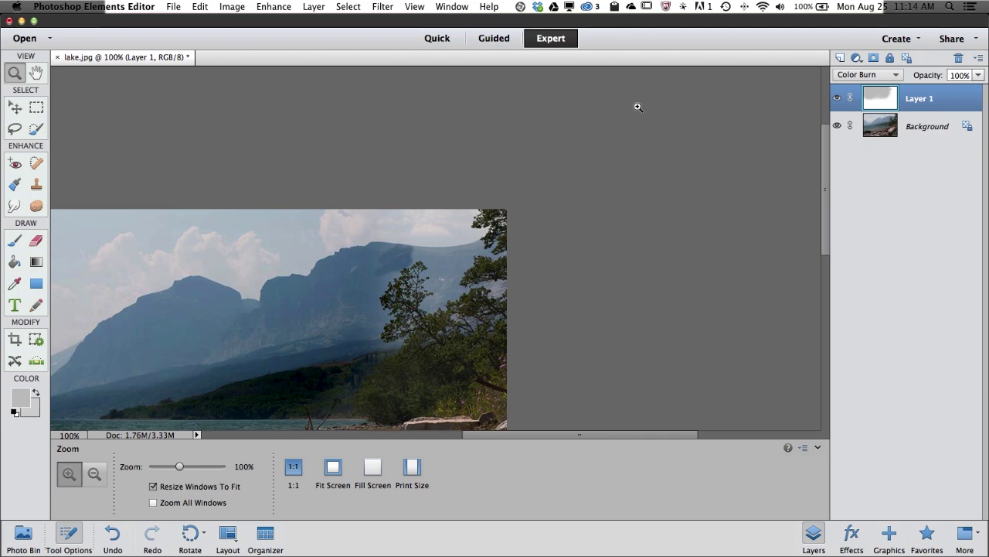
pyautogui.click(421, 288)
pyautogui.moveTo(422, 288); pyautogui.dragTo(569, 220)
# - Burn the slope beside the tree and the hazy patch above the ridge darker
pyautogui.click(14, 245)
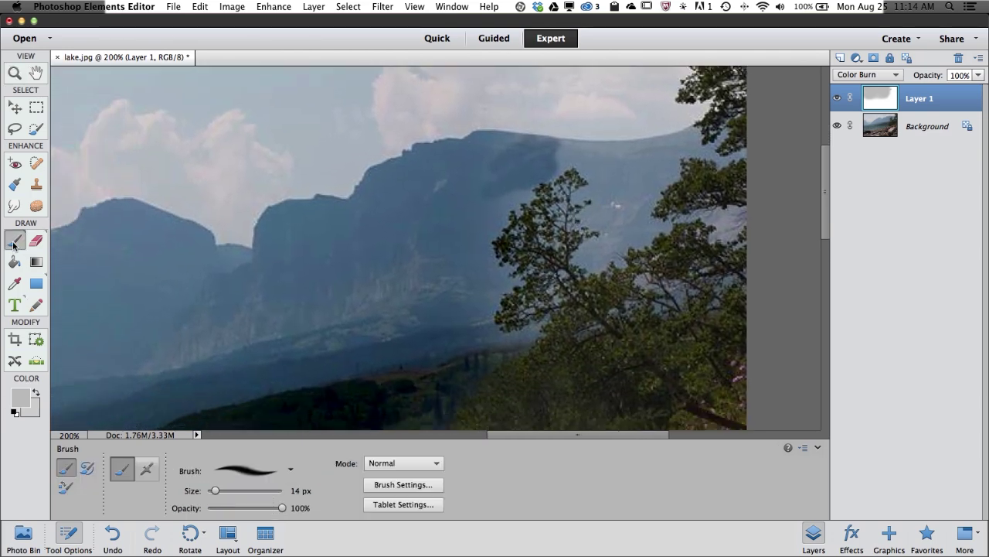
pyautogui.moveTo(503, 143); pyautogui.dragTo(541, 122)
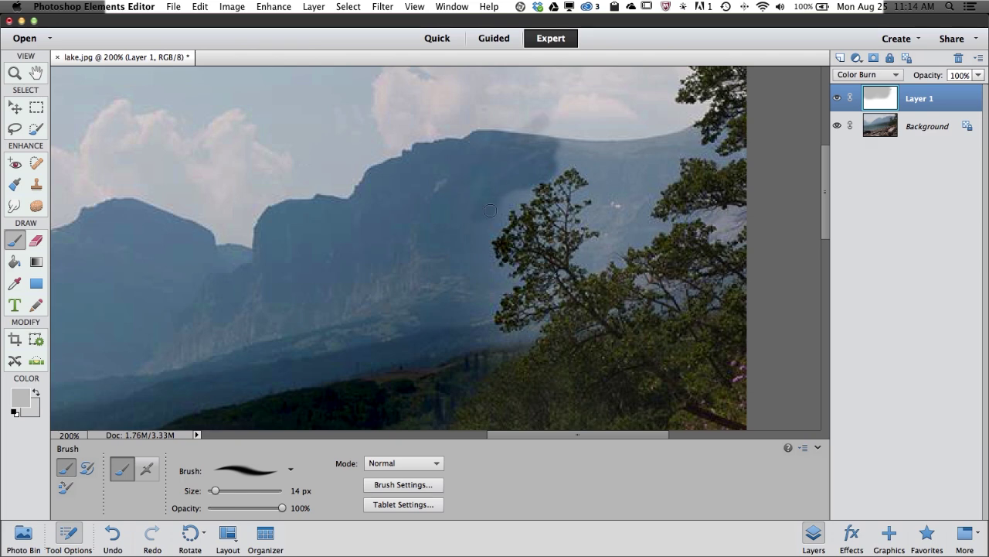
pyautogui.moveTo(479, 216)
pyautogui.mouseDown()
pyautogui.moveTo(526, 197)
pyautogui.moveTo(502, 208)
pyautogui.moveTo(485, 247)
pyautogui.moveTo(507, 289)
pyautogui.moveTo(496, 335)
pyautogui.moveTo(522, 339)
pyautogui.moveTo(490, 287)
pyautogui.mouseUp()
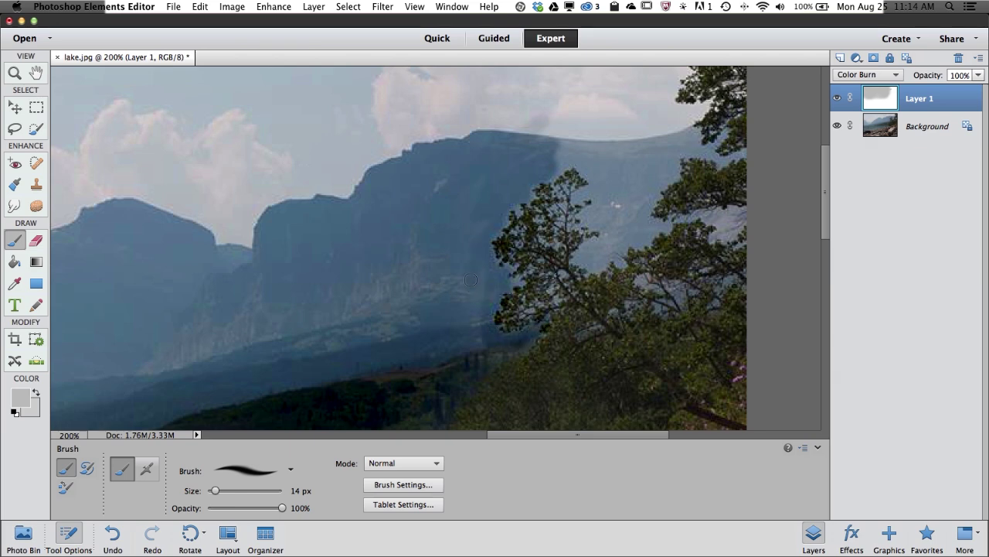
pyautogui.moveTo(555, 143)
pyautogui.mouseDown()
pyautogui.moveTo(560, 166)
pyautogui.moveTo(576, 151)
pyautogui.moveTo(595, 177)
pyautogui.moveTo(580, 190)
pyautogui.moveTo(601, 236)
pyautogui.moveTo(585, 256)
pyautogui.moveTo(595, 270)
pyautogui.moveTo(614, 255)
pyautogui.moveTo(595, 249)
pyautogui.moveTo(615, 225)
pyautogui.moveTo(657, 246)
pyautogui.moveTo(635, 226)
pyautogui.moveTo(684, 156)
pyautogui.moveTo(710, 152)
pyautogui.moveTo(690, 132)
pyautogui.moveTo(694, 108)
pyautogui.moveTo(668, 94)
pyautogui.moveTo(678, 72)
pyautogui.moveTo(569, 82)
pyautogui.moveTo(576, 141)
pyautogui.moveTo(639, 237)
pyautogui.moveTo(637, 162)
pyautogui.moveTo(598, 122)
pyautogui.moveTo(606, 169)
pyautogui.moveTo(642, 223)
pyautogui.mouseUp()
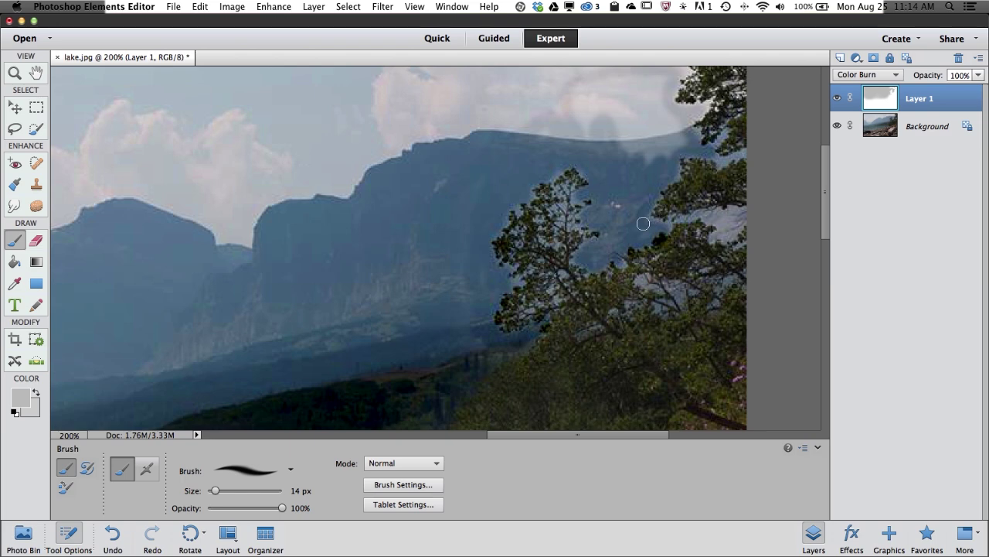
pyautogui.scroll(2, 440, 351)
# - At 46 px, darken the sky above the ridge, the ridge right of the trees, and the cliff face
pyautogui.moveTo(222, 488); pyautogui.dragTo(243, 488)
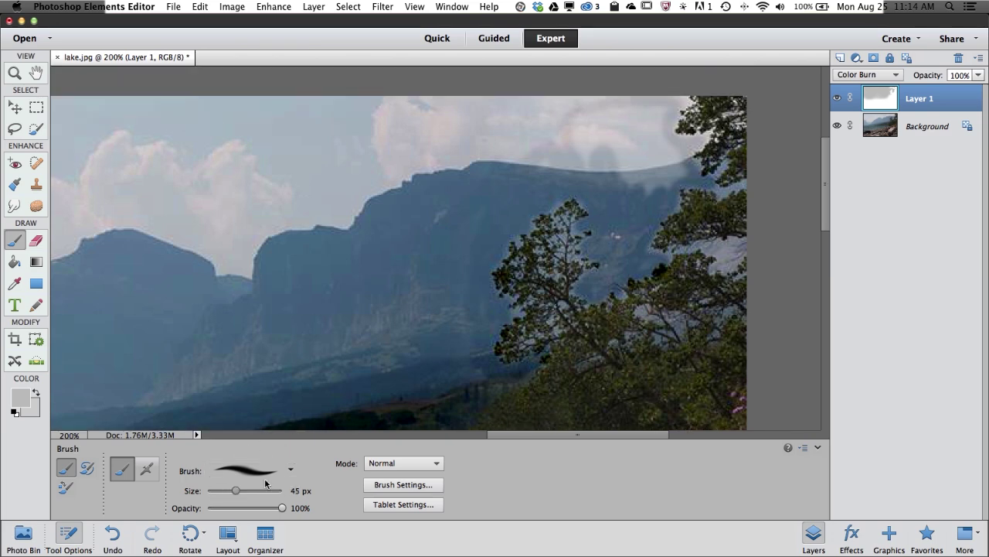
pyautogui.moveTo(614, 157)
pyautogui.mouseDown()
pyautogui.moveTo(644, 128)
pyautogui.moveTo(572, 132)
pyautogui.mouseUp()
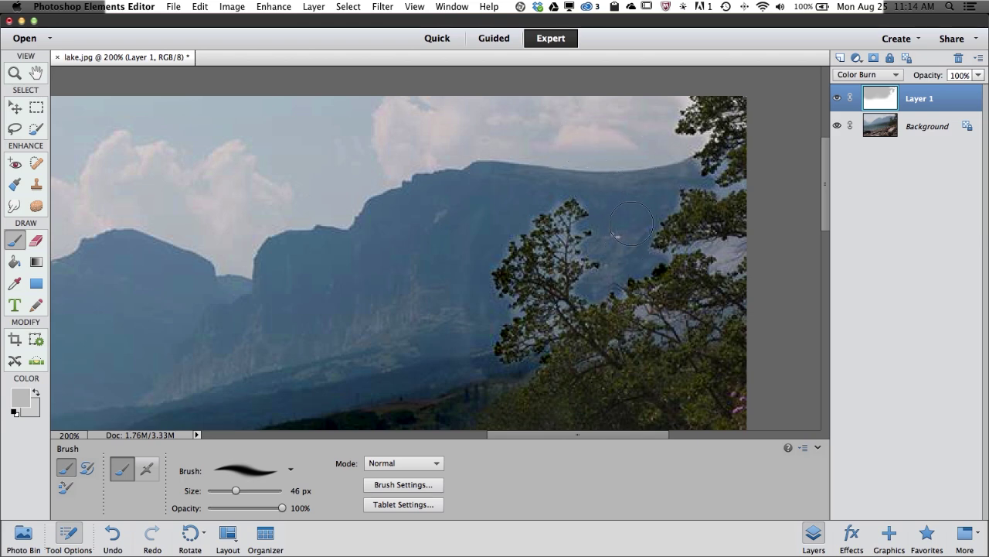
pyautogui.moveTo(632, 223)
pyautogui.mouseDown()
pyautogui.moveTo(659, 176)
pyautogui.moveTo(619, 159)
pyautogui.mouseUp()
pyautogui.moveTo(427, 277)
pyautogui.mouseDown()
pyautogui.moveTo(475, 203)
pyautogui.moveTo(444, 341)
pyautogui.moveTo(466, 358)
pyautogui.moveTo(423, 359)
pyautogui.moveTo(402, 338)
pyautogui.mouseUp()
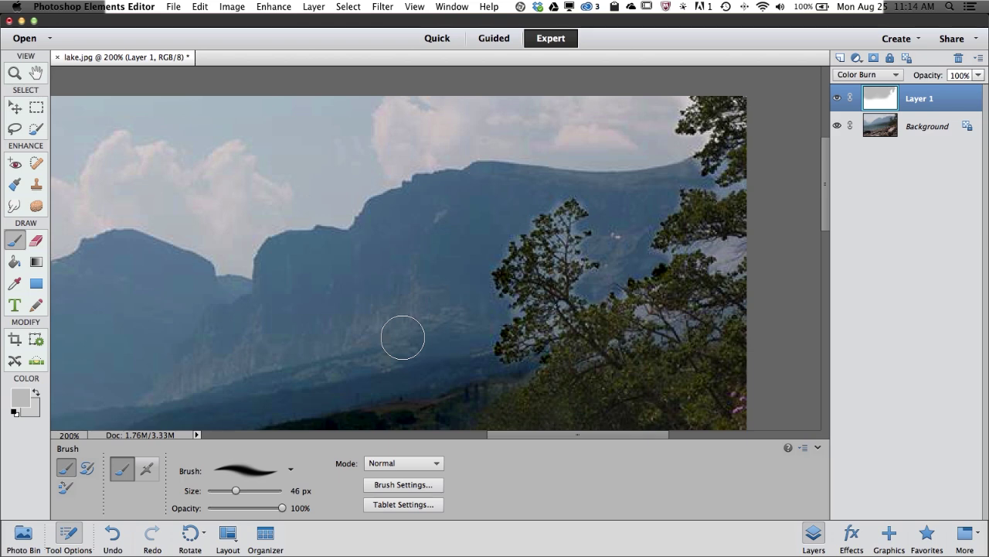
pyautogui.click(37, 73)
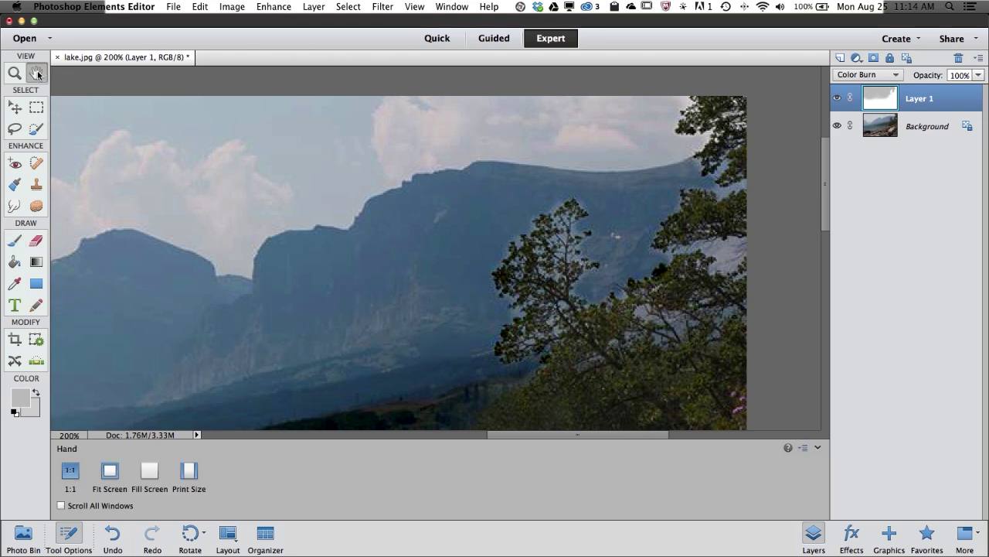
pyautogui.doubleClick(37, 74)
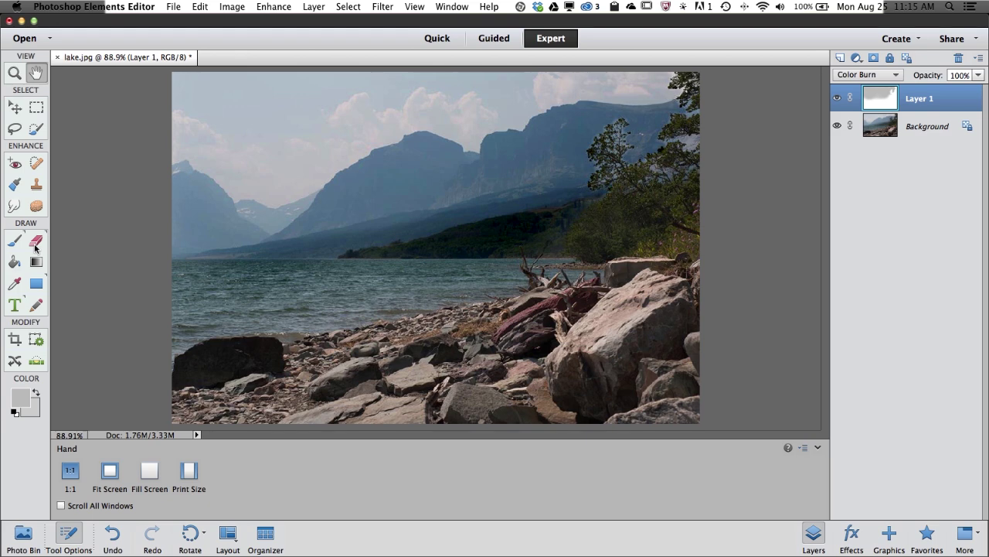
# - Erase part of Layer 1's burn over the dark lakeside hillside with a 50 px, 49% eraser
pyautogui.click(35, 244)
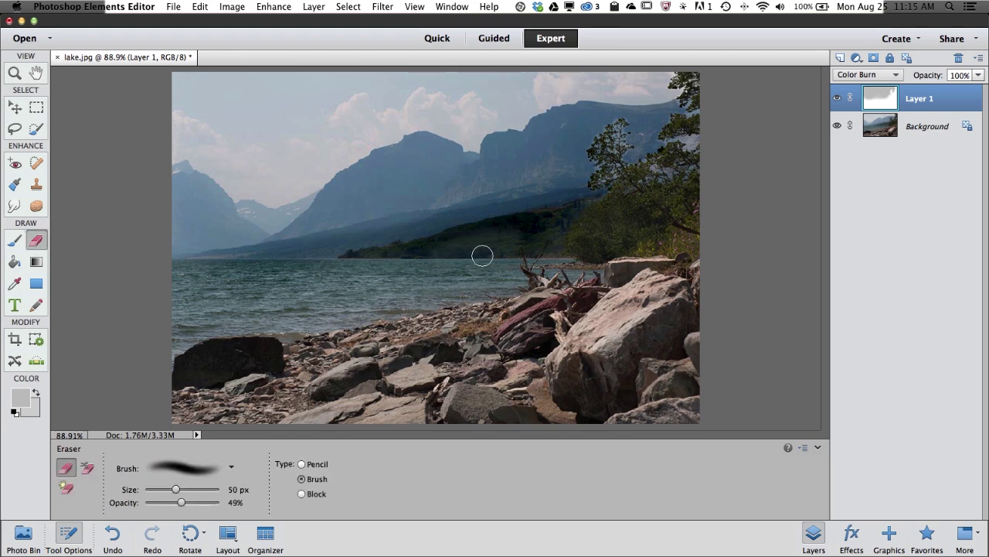
pyautogui.moveTo(483, 255)
pyautogui.mouseDown()
pyautogui.moveTo(570, 217)
pyautogui.moveTo(352, 265)
pyautogui.moveTo(541, 221)
pyautogui.moveTo(439, 252)
pyautogui.moveTo(503, 241)
pyautogui.moveTo(424, 249)
pyautogui.moveTo(455, 253)
pyautogui.moveTo(580, 207)
pyautogui.moveTo(600, 210)
pyautogui.moveTo(569, 241)
pyautogui.moveTo(562, 228)
pyautogui.moveTo(530, 227)
pyautogui.moveTo(448, 242)
pyautogui.moveTo(519, 224)
pyautogui.moveTo(461, 241)
pyautogui.mouseUp()
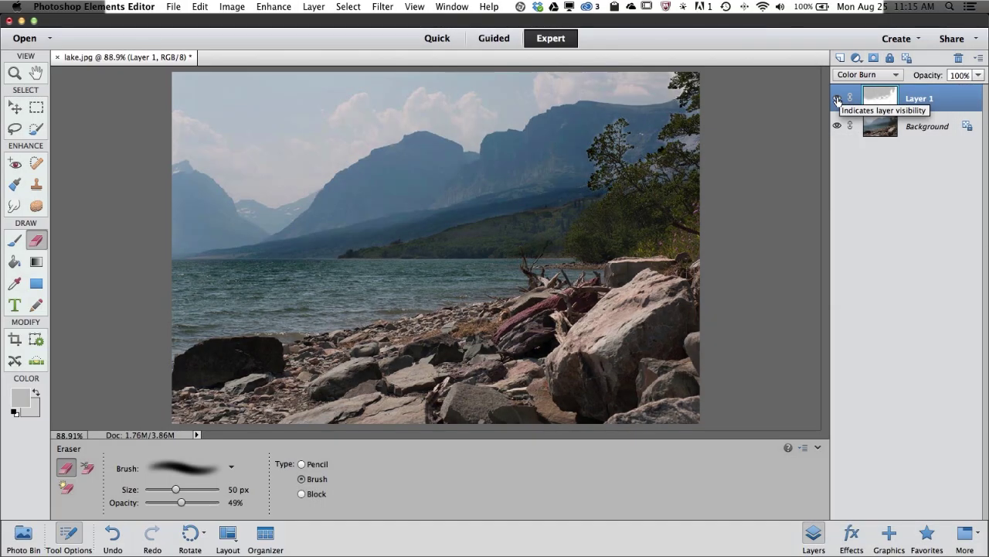
# - Hide and reshow Layer 1 to compare before and after, then select the Background layer
pyautogui.click(838, 100)
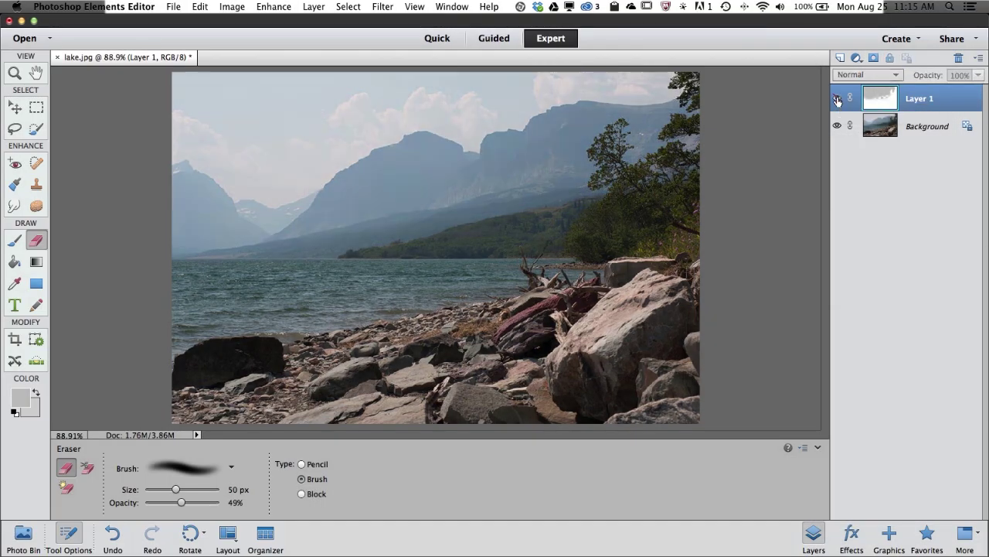
pyautogui.click(837, 101)
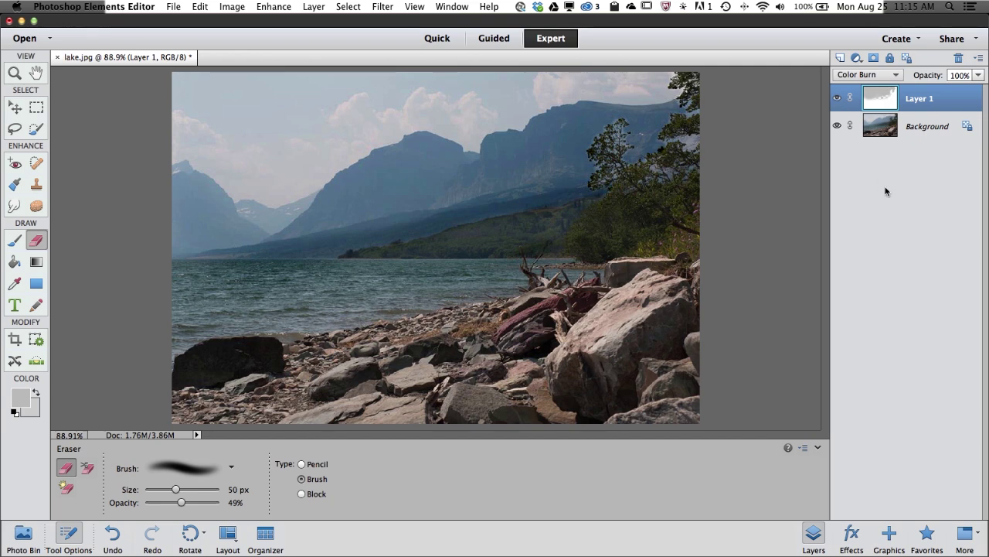
pyautogui.click(885, 127)
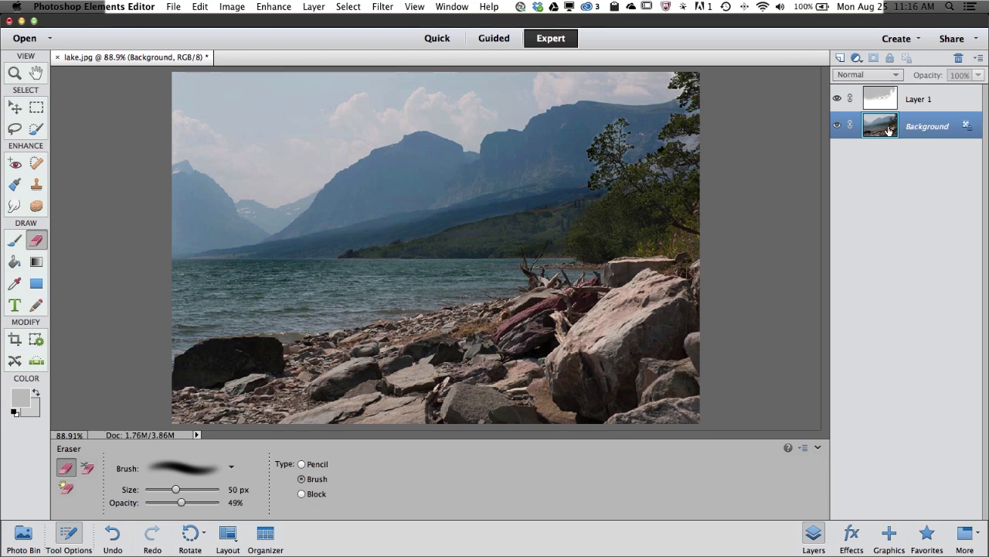
# - Duplicate the Background layer and move Background copy above Layer 1
pyautogui.moveTo(885, 130); pyautogui.dragTo(840, 58)
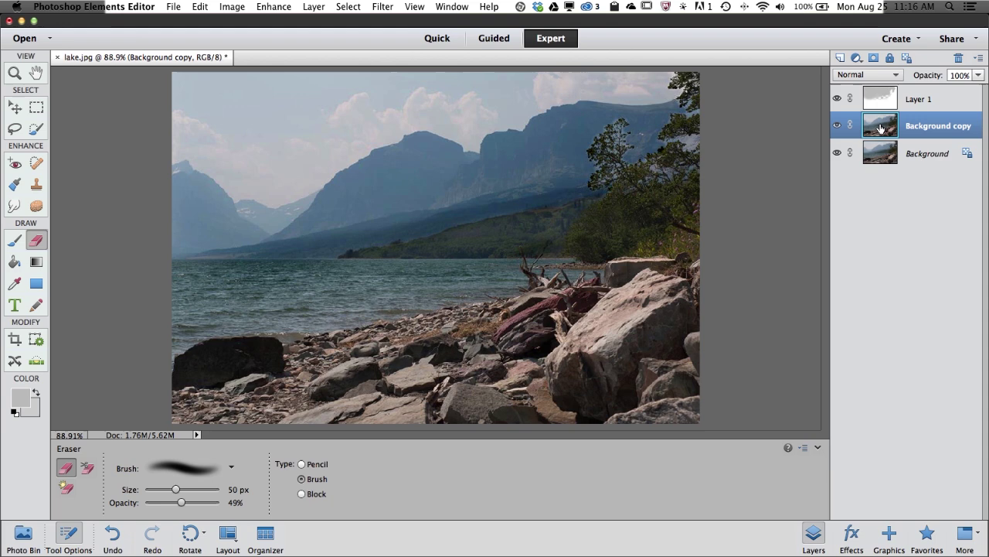
pyautogui.moveTo(882, 128); pyautogui.dragTo(879, 96)
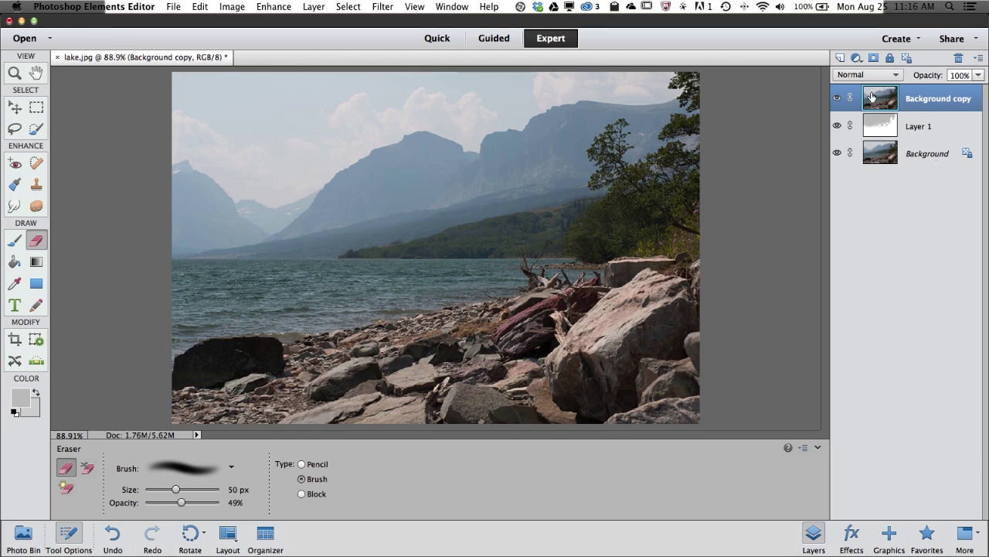
pyautogui.click(384, 9)
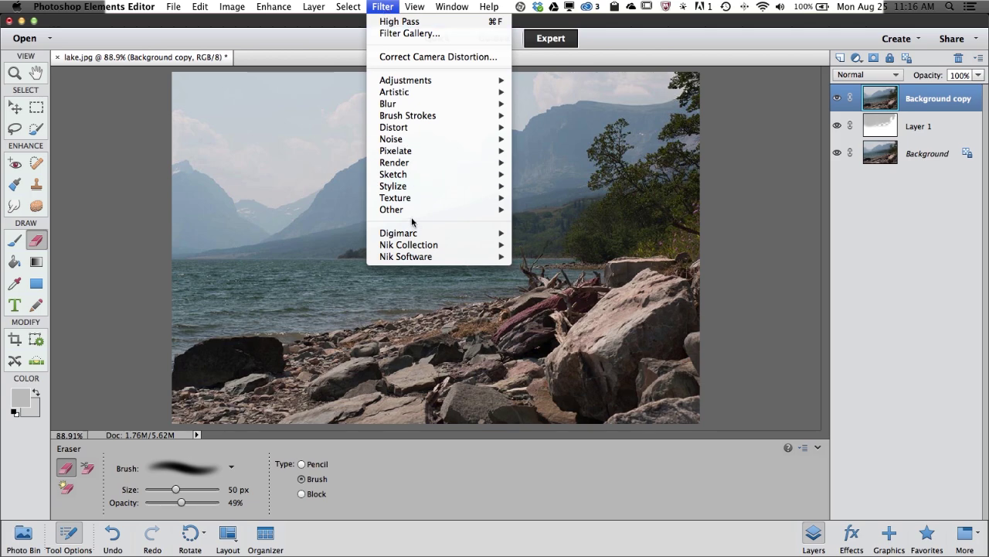
# - Apply High Pass to Background copy, trying radii 2.8 and 5.1 before settling on 7.0 pixels
pyautogui.moveTo(410, 212)
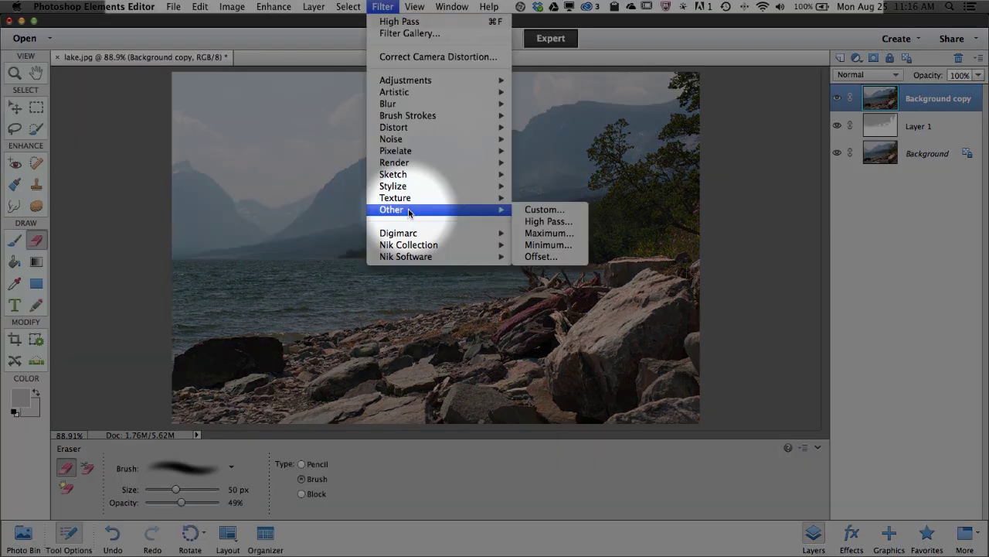
pyautogui.click(557, 223)
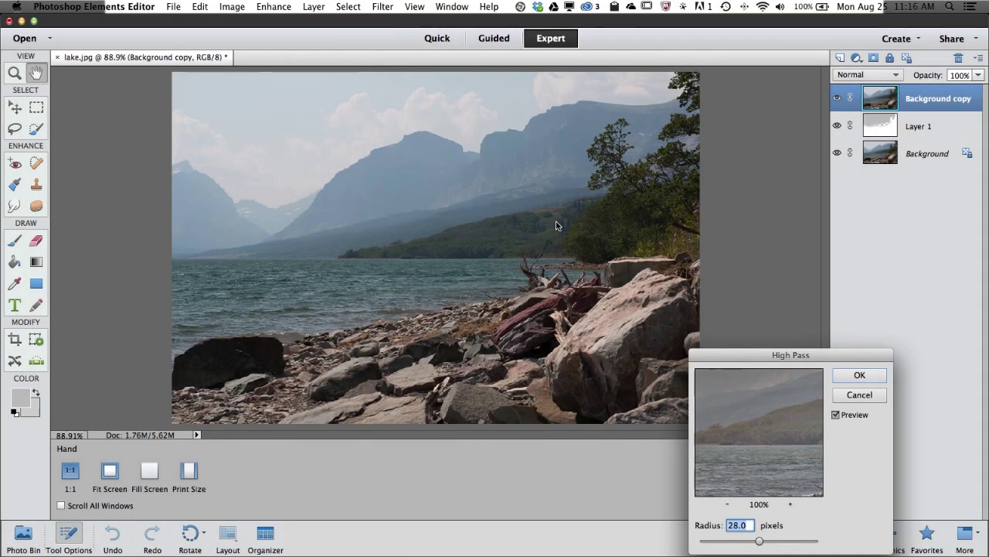
pyautogui.moveTo(748, 355); pyautogui.dragTo(398, 110)
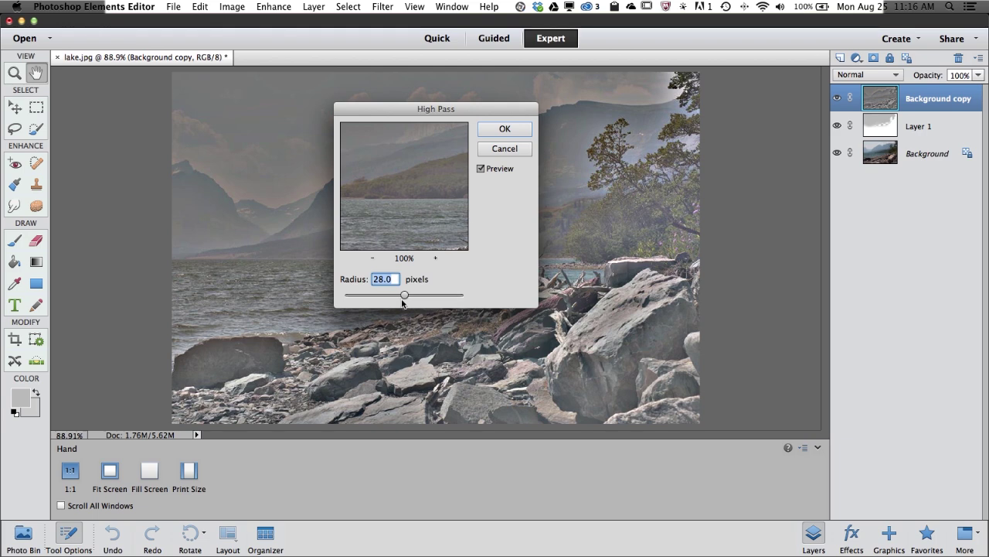
pyautogui.moveTo(405, 296); pyautogui.dragTo(362, 296)
pyautogui.moveTo(421, 106); pyautogui.dragTo(687, 168)
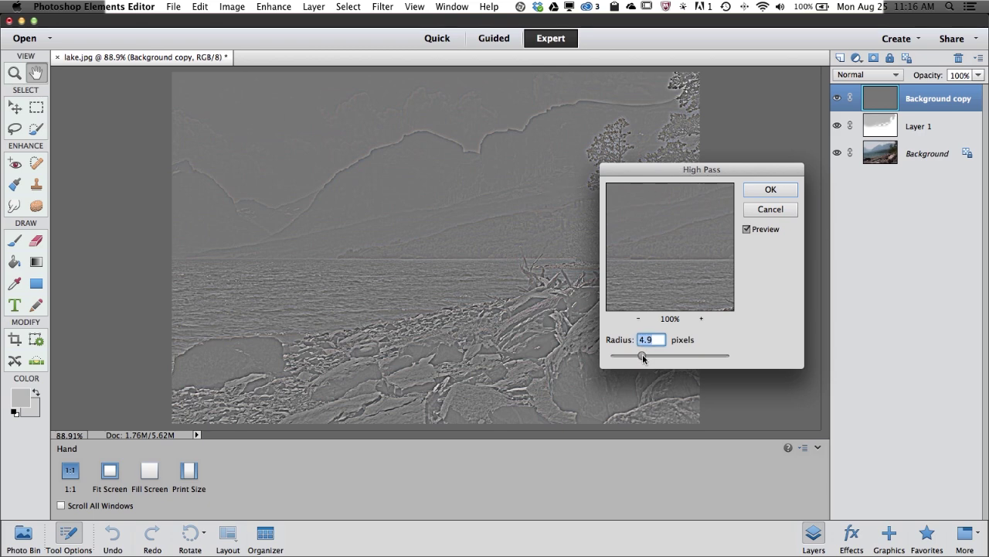
pyautogui.moveTo(643, 354); pyautogui.dragTo(650, 349)
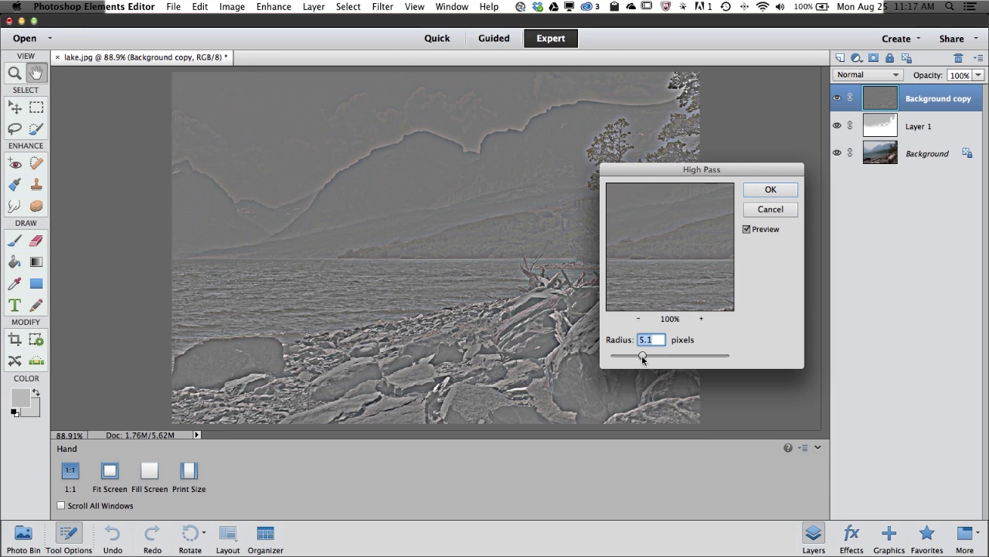
pyautogui.moveTo(649, 355); pyautogui.dragTo(644, 354)
pyautogui.click(777, 190)
pyautogui.press('e')
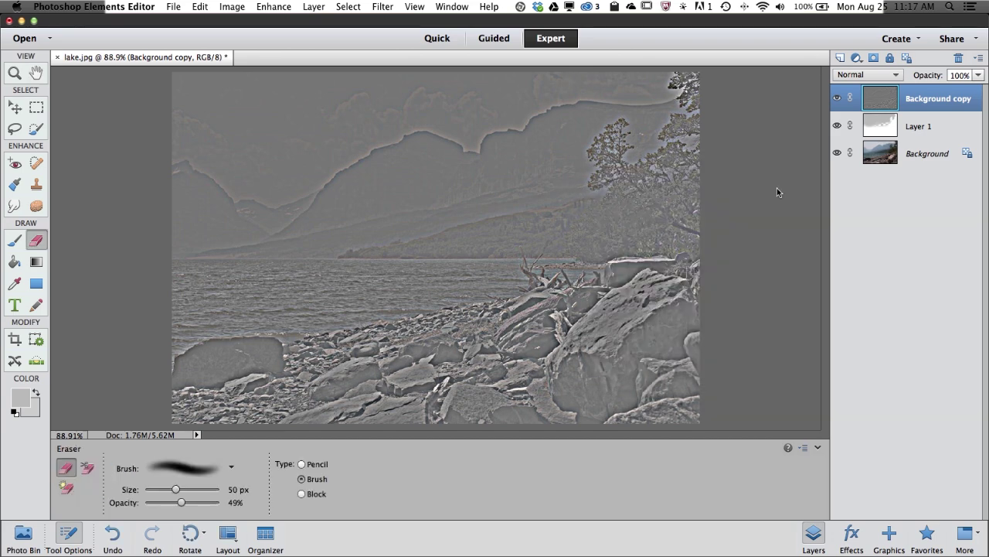
# - Change Background copy's blend mode to Overlay to sharpen the lake photo
pyautogui.click(873, 78)
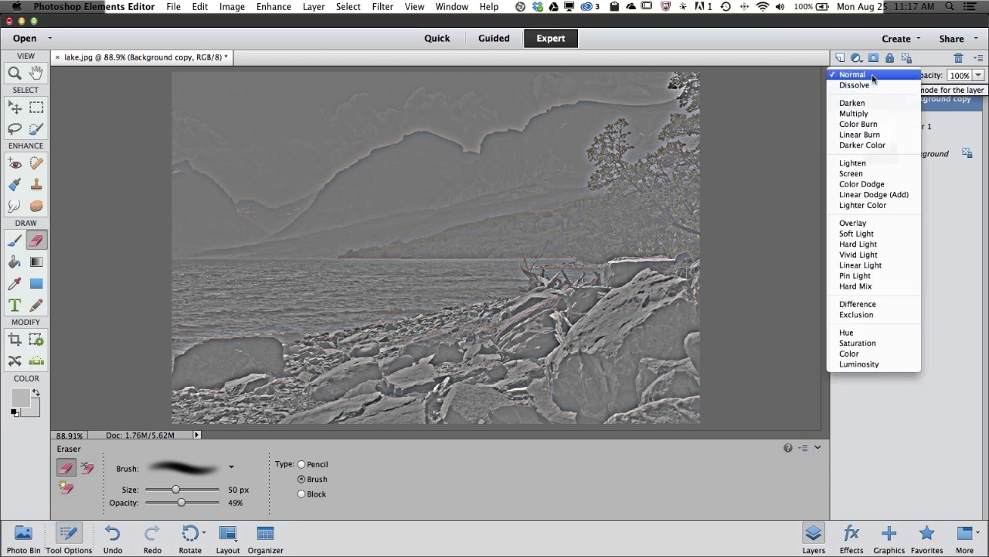
pyautogui.click(878, 222)
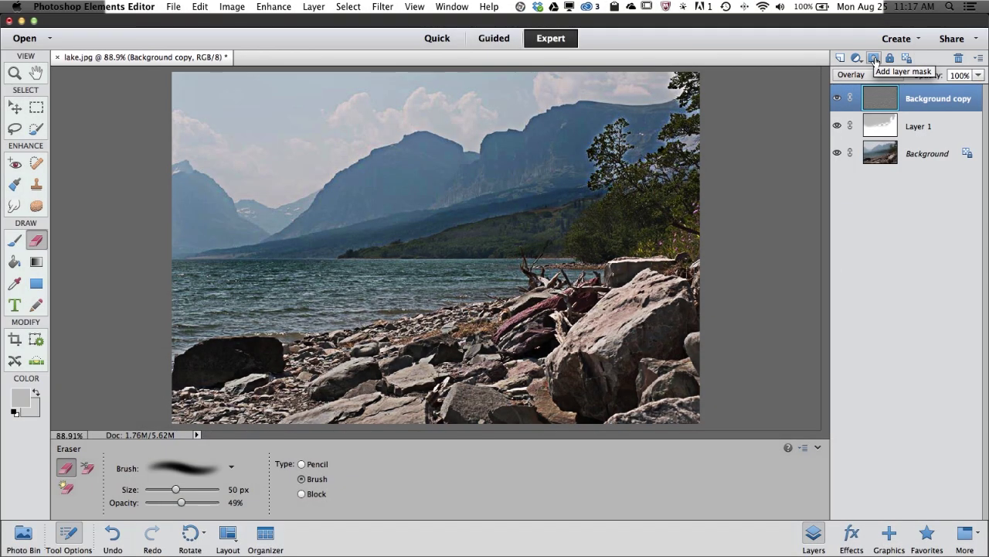
# - Add a layer mask to Background copy and paint black over the foreground rocks with a 175 px brush
pyautogui.click(875, 59)
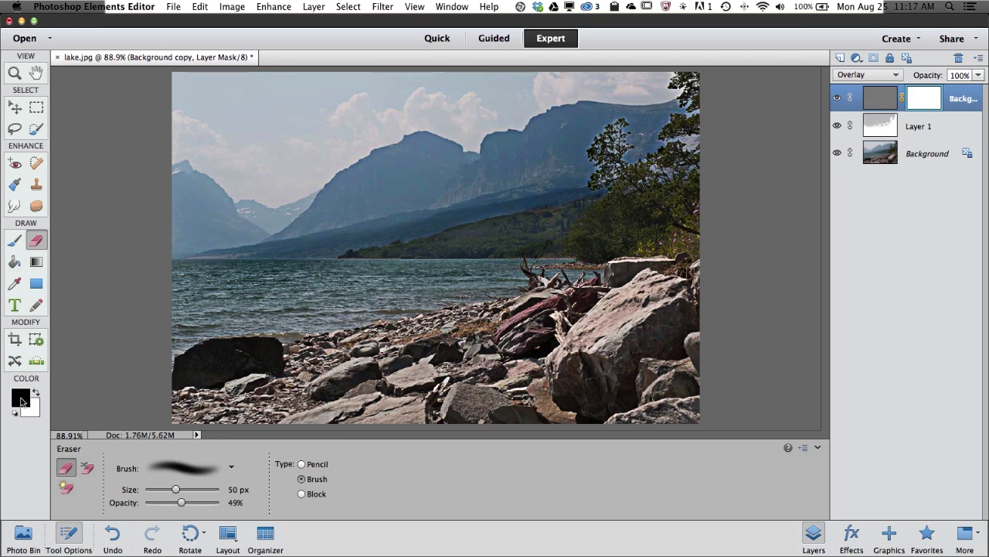
pyautogui.click(14, 242)
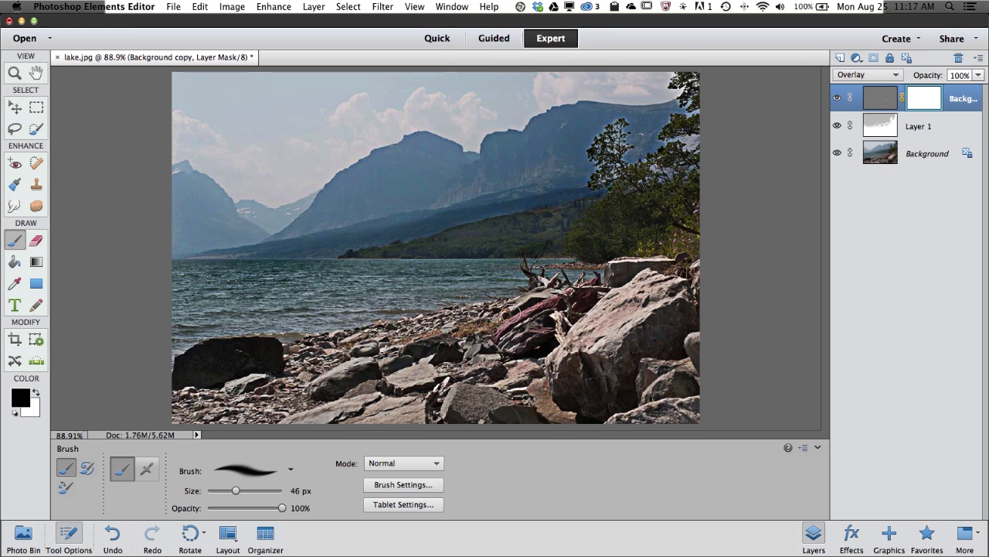
pyautogui.moveTo(505, 315)
pyautogui.mouseDown()
pyautogui.moveTo(425, 365)
pyautogui.moveTo(533, 331)
pyautogui.moveTo(490, 349)
pyautogui.mouseUp()
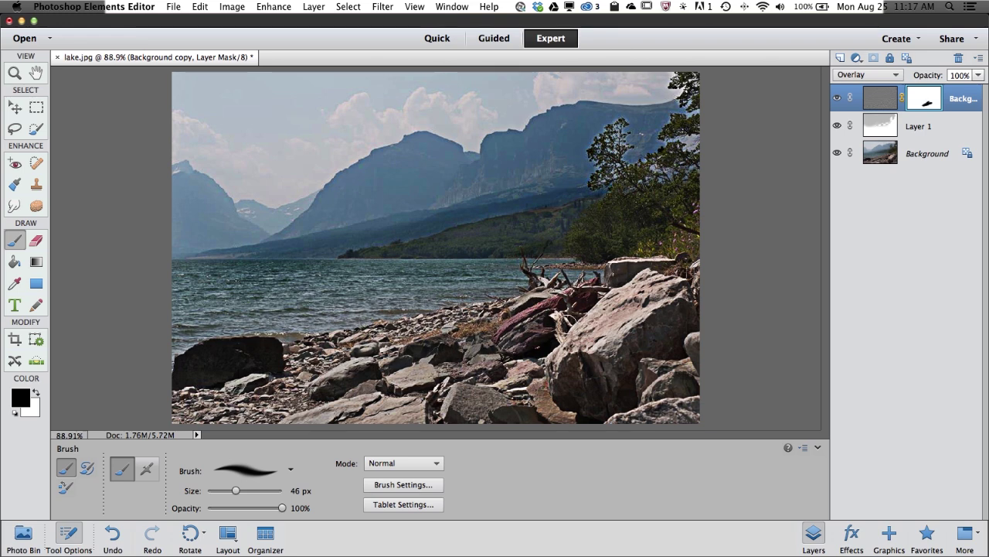
pyautogui.press(']')
pyautogui.press(']')
pyautogui.press(']')
pyautogui.press(']')
pyautogui.press(']')
pyautogui.press(']')
pyautogui.press(']')
pyautogui.press(']')
pyautogui.press(']')
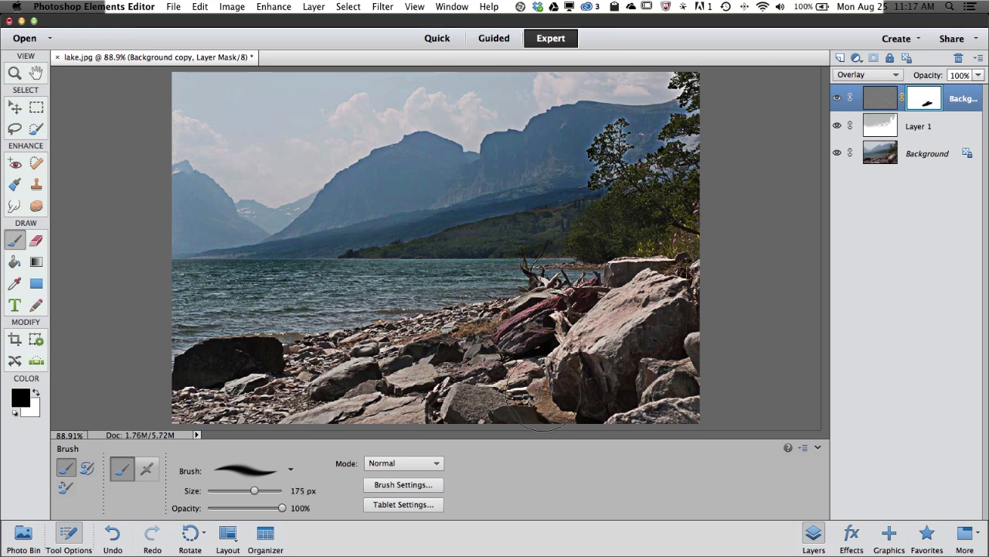
pyautogui.moveTo(541, 391)
pyautogui.mouseDown()
pyautogui.moveTo(652, 381)
pyautogui.moveTo(660, 399)
pyautogui.moveTo(443, 411)
pyautogui.moveTo(198, 386)
pyautogui.mouseUp()
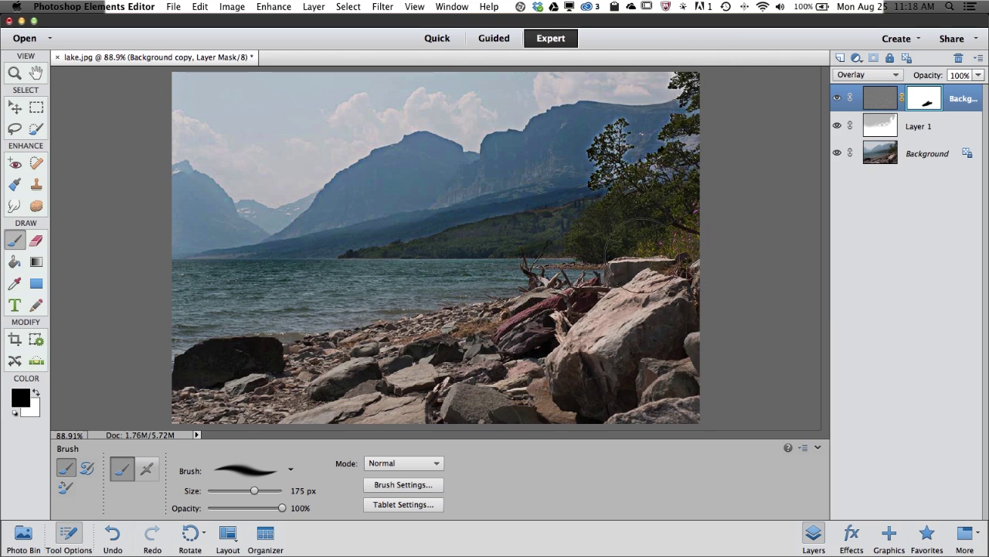
# - Mask the lower part of the photo, then refine around the top-right treetops with a 50 px brush
pyautogui.moveTo(641, 253); pyautogui.dragTo(644, 255)
pyautogui.press('[')
pyautogui.press('[')
pyautogui.press('[')
pyautogui.press('[')
pyautogui.press('[')
pyautogui.press('[')
pyautogui.press('[')
pyautogui.press('[')
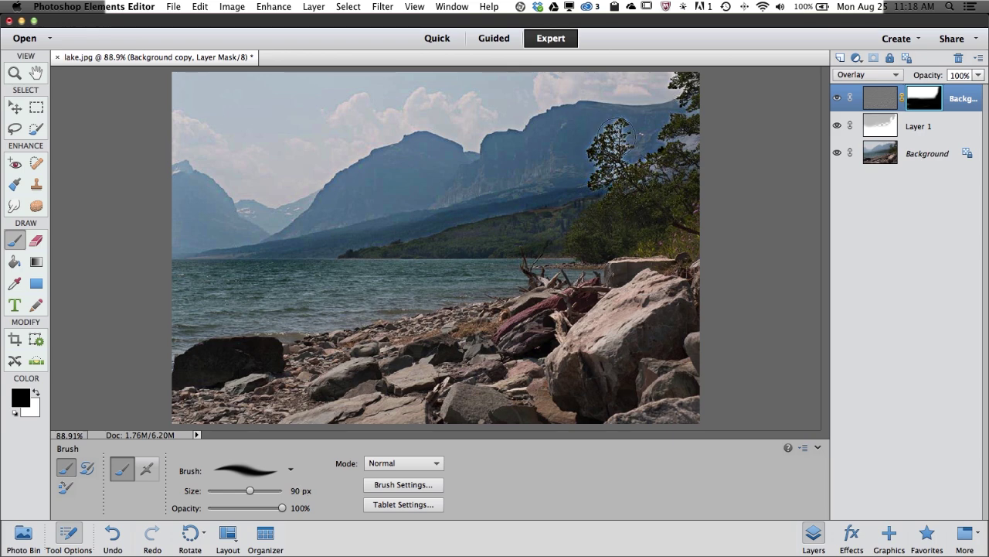
pyautogui.moveTo(620, 132)
pyautogui.mouseDown()
pyautogui.moveTo(604, 143)
pyautogui.moveTo(620, 195)
pyautogui.moveTo(619, 128)
pyautogui.moveTo(678, 175)
pyautogui.mouseUp()
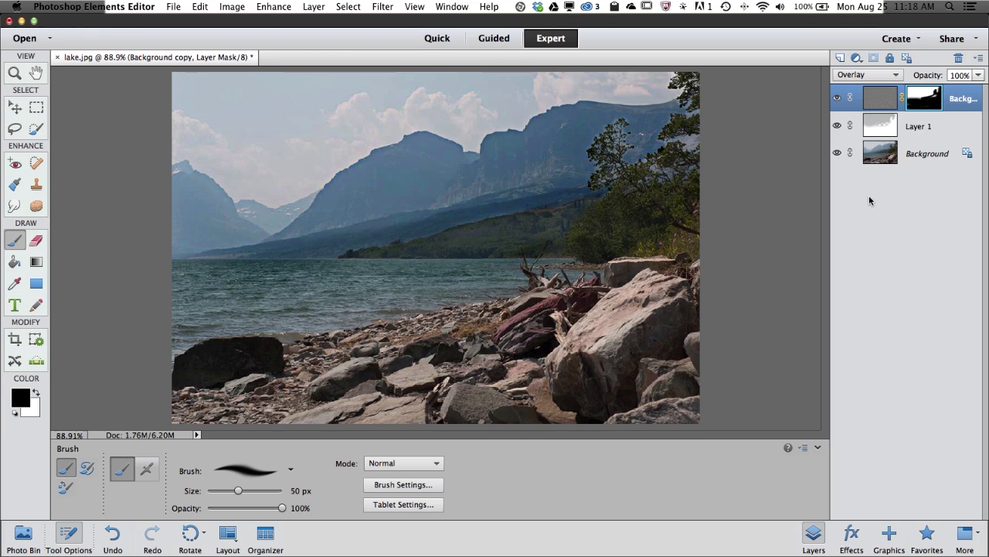
pyautogui.keyDown('alt'); pyautogui.click(838, 153); pyautogui.keyUp('alt')
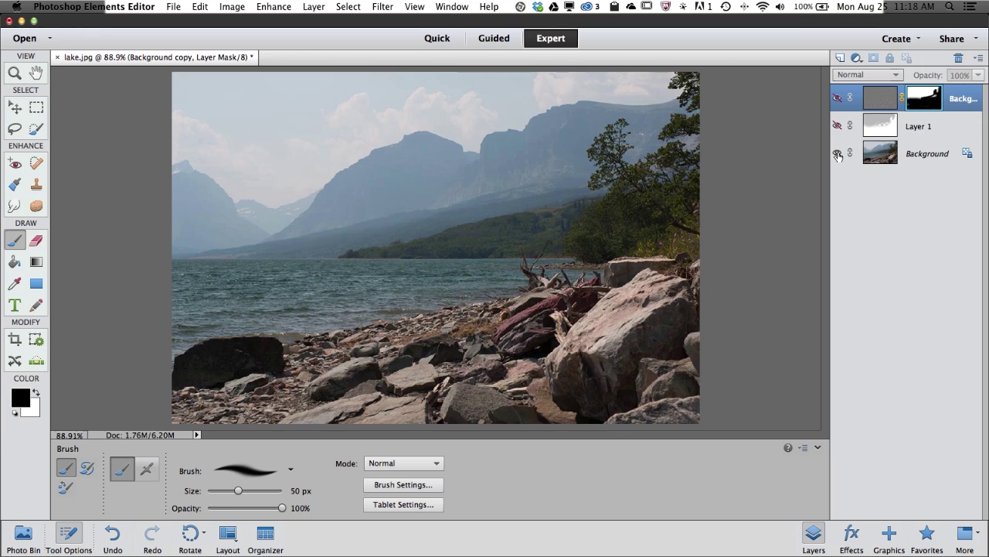
pyautogui.keyDown('alt'); pyautogui.click(837, 155); pyautogui.keyUp('alt')
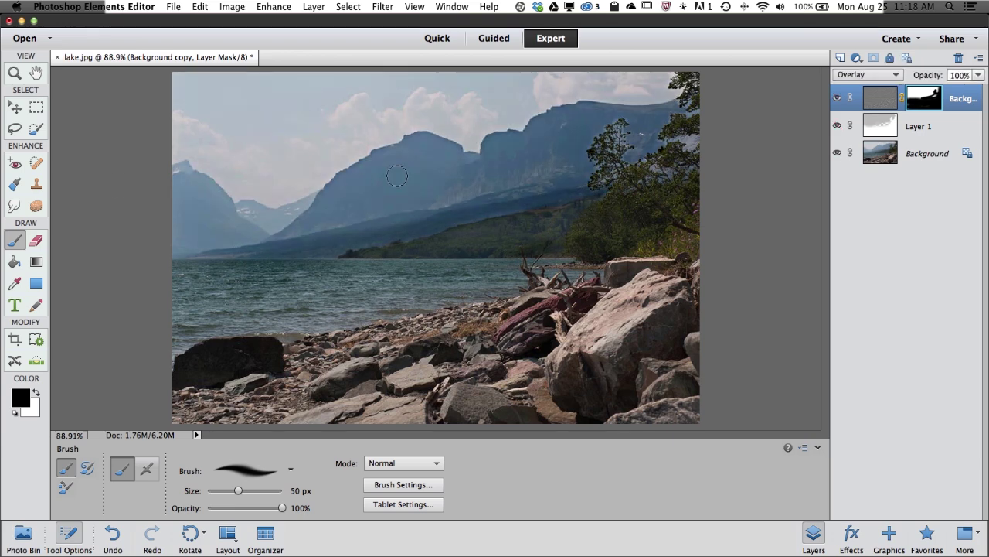